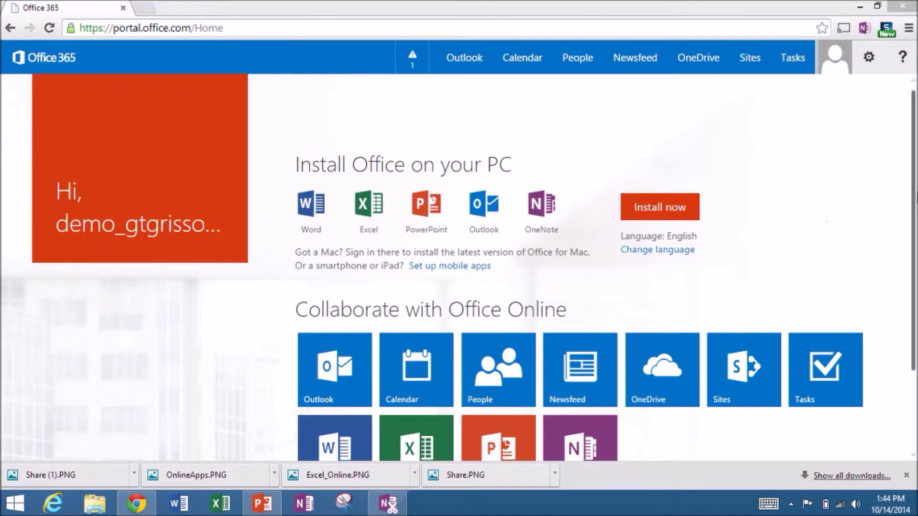
Start a new PowerPoint Online presentation from the Office 365 home page tile.
scroll(914, 196, "down", 2)
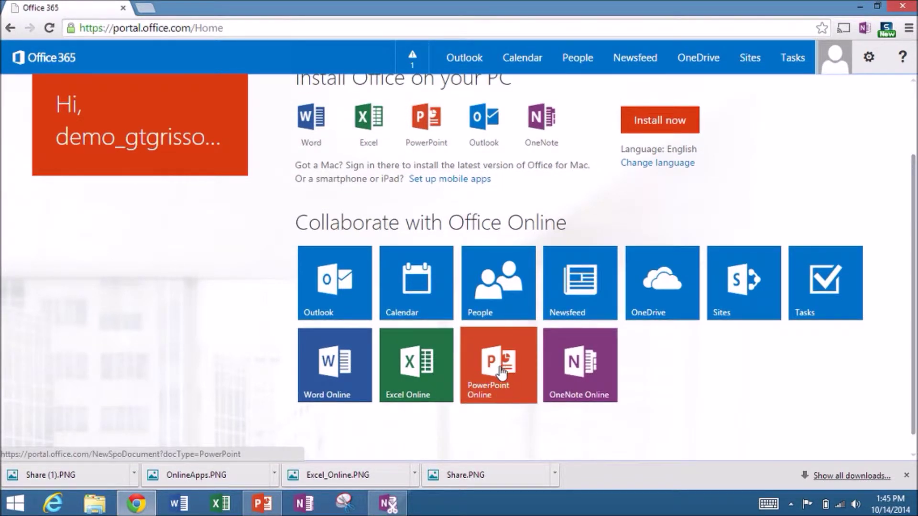
left_click(505, 371)
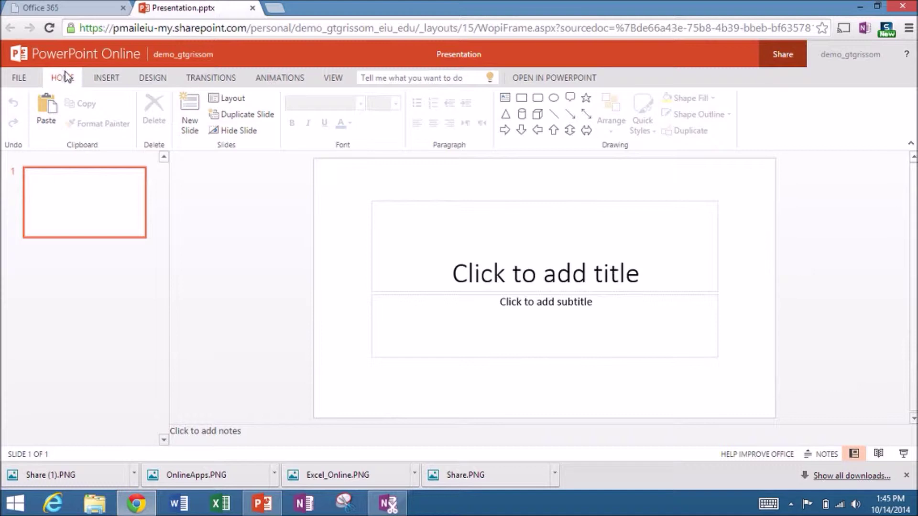
Place the cursor in the empty title placeholder of slide 1.
left_click(475, 276)
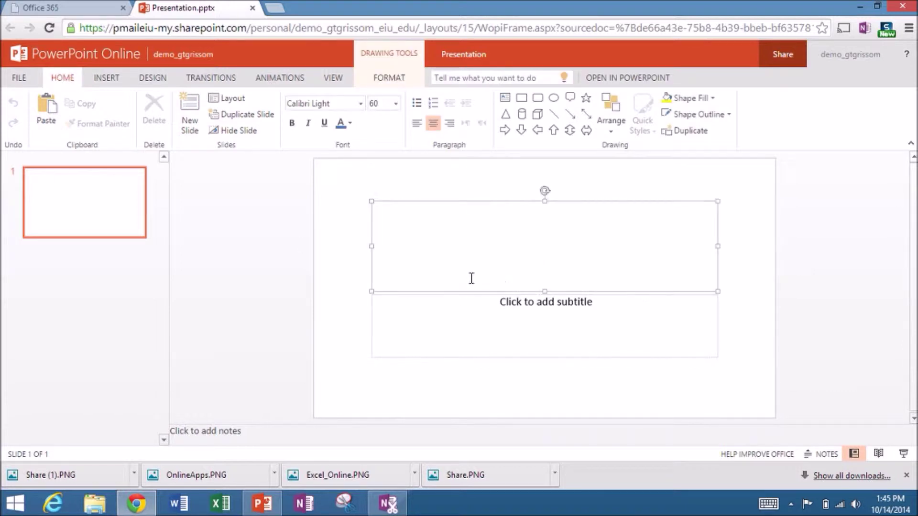
Type the title 'PowerPoint Online' on the first slide.
type("Power")
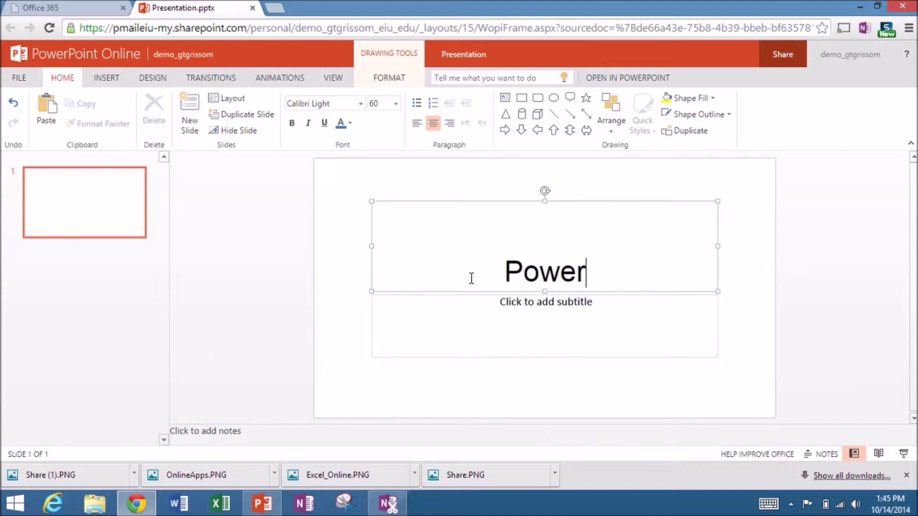
type("Point On")
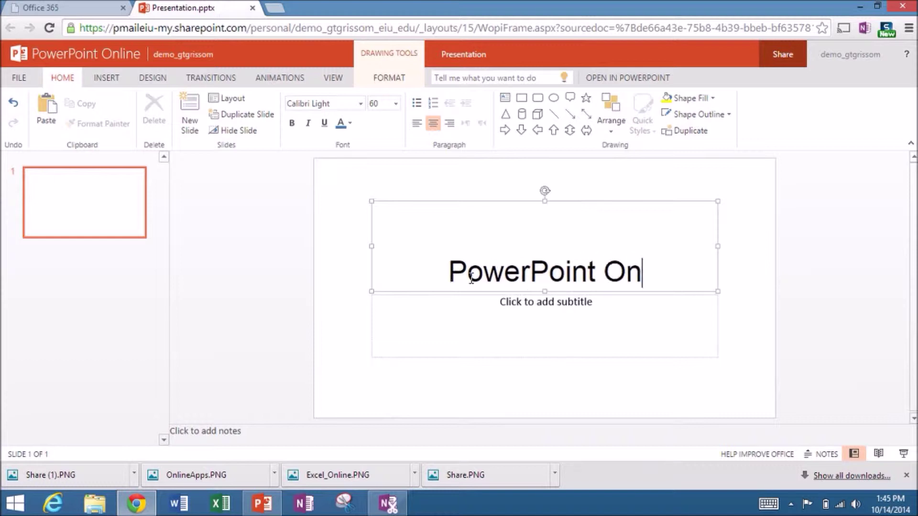
type("line")
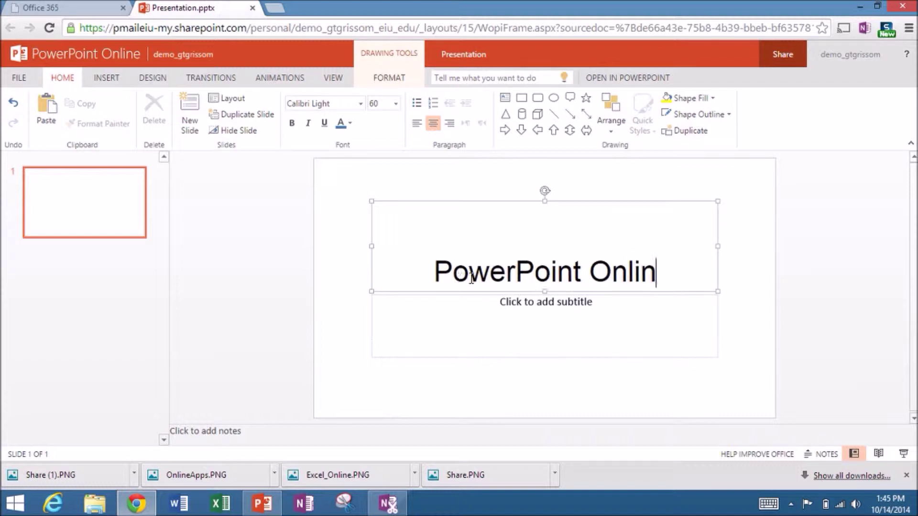
left_click(549, 313)
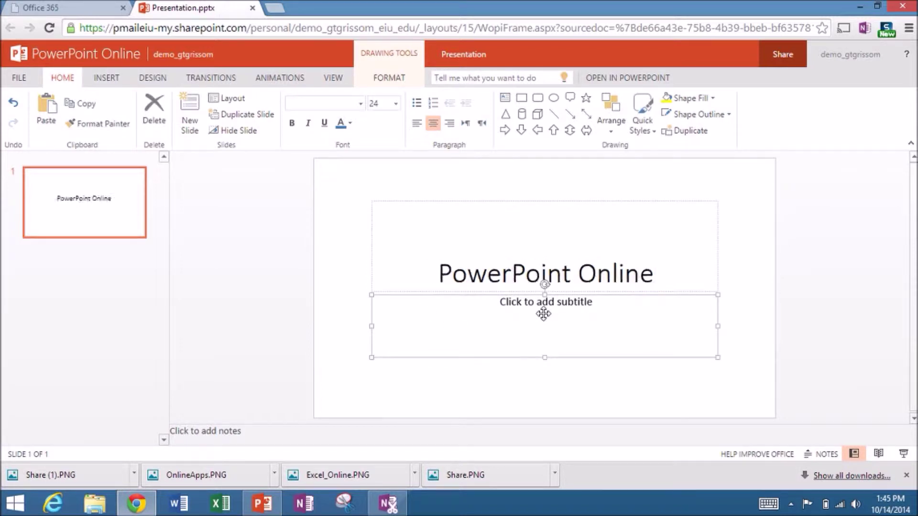
left_click(583, 322)
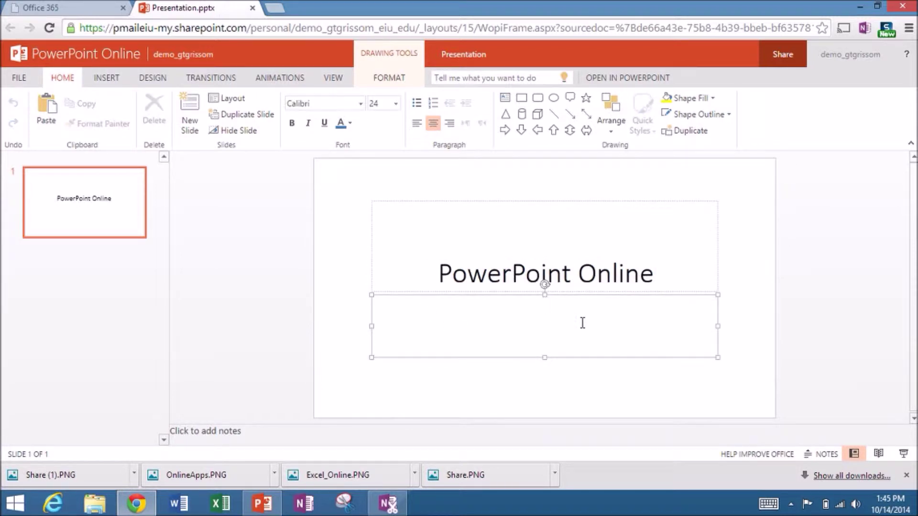
Fill the subtitle with the author's name plus Ph.D. and the date 10/14/2014 below it.
type("Tom Grissom, Ph.D")
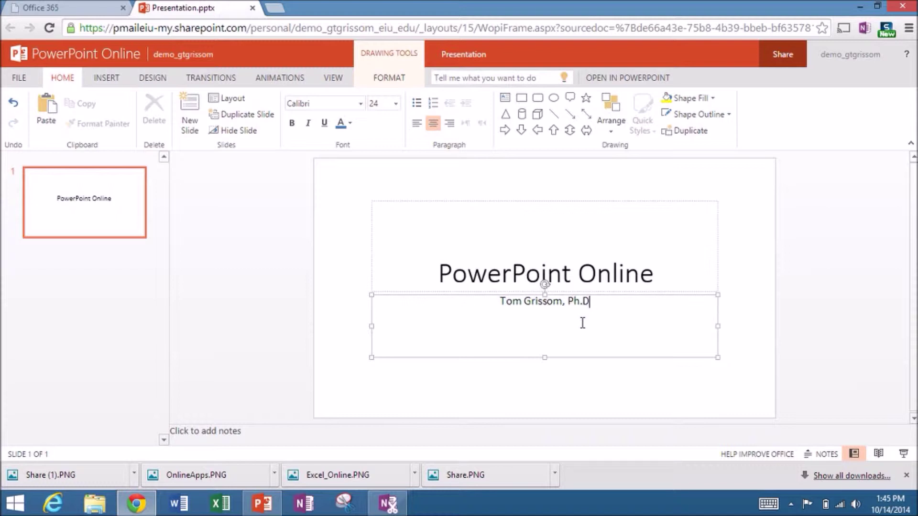
type(".")
key("Return")
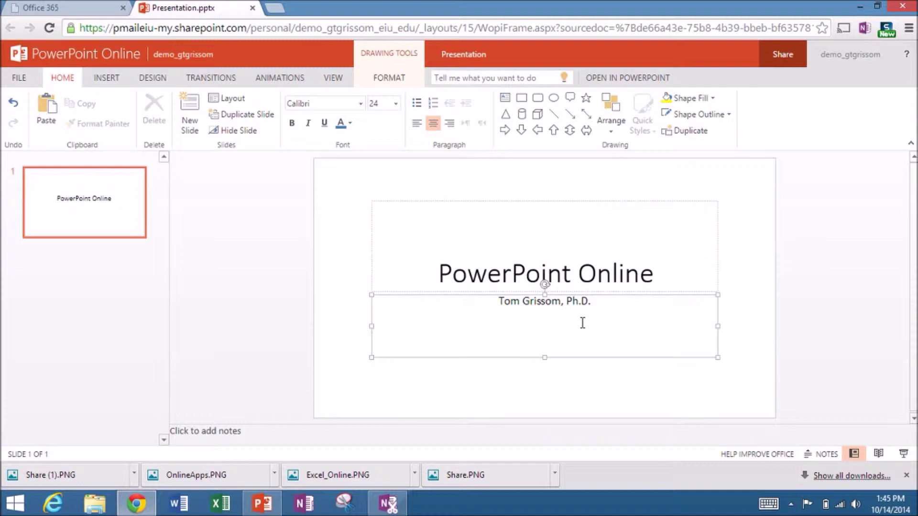
type("10/14/2014")
left_click(636, 275)
left_click(607, 331)
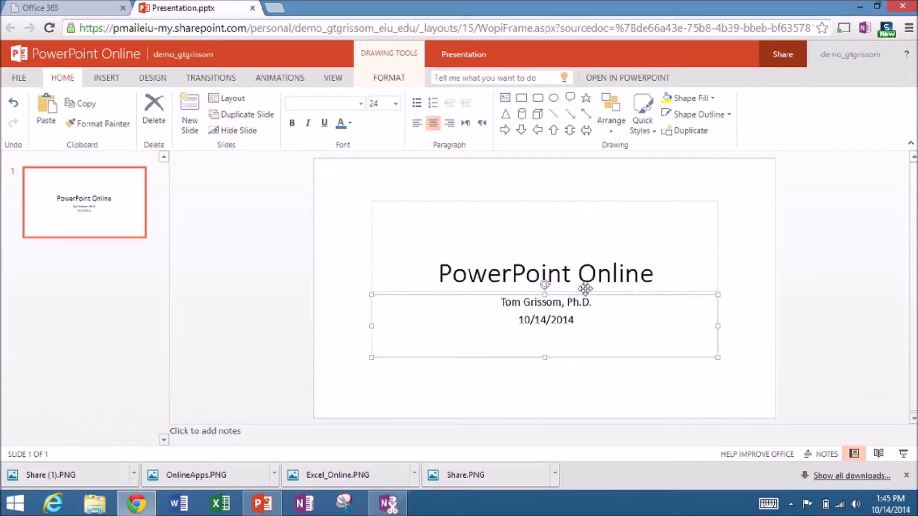
left_click(602, 277)
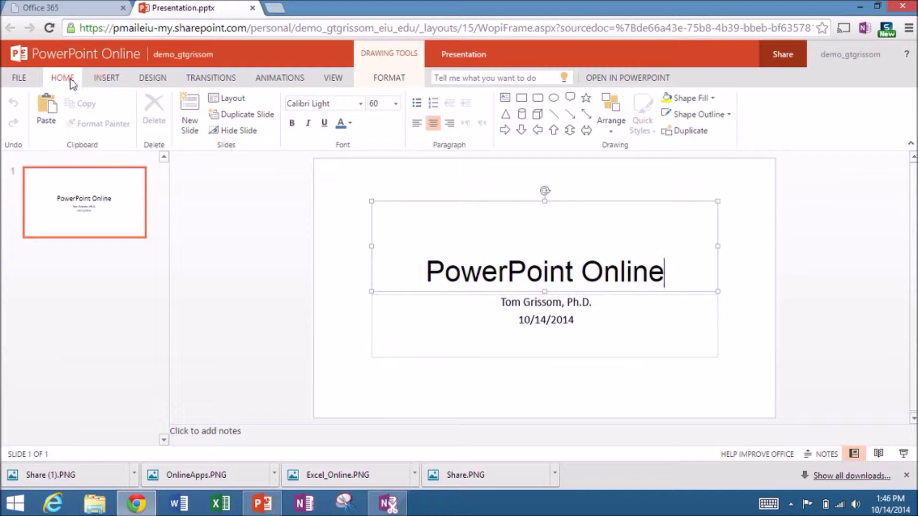
left_click(194, 114)
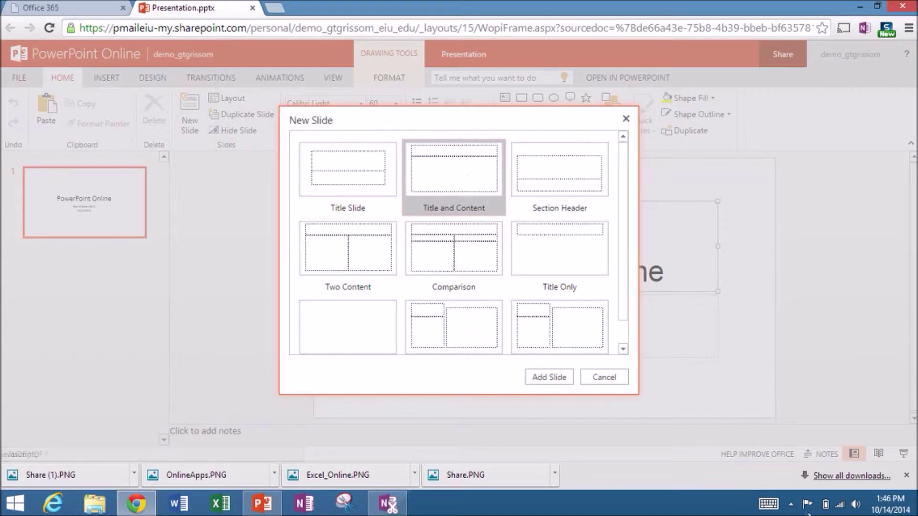
Add a Title and Content slide as slide 2 and select its title.
left_click(549, 377)
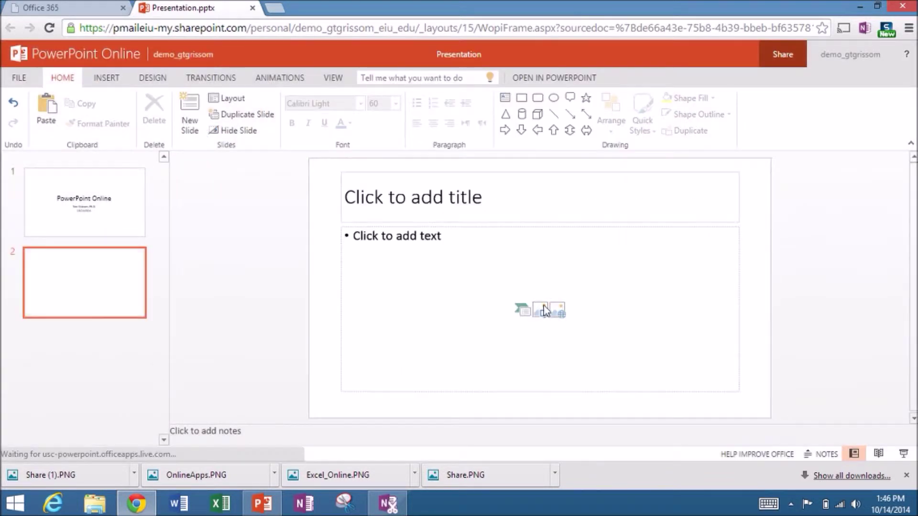
left_click(404, 204)
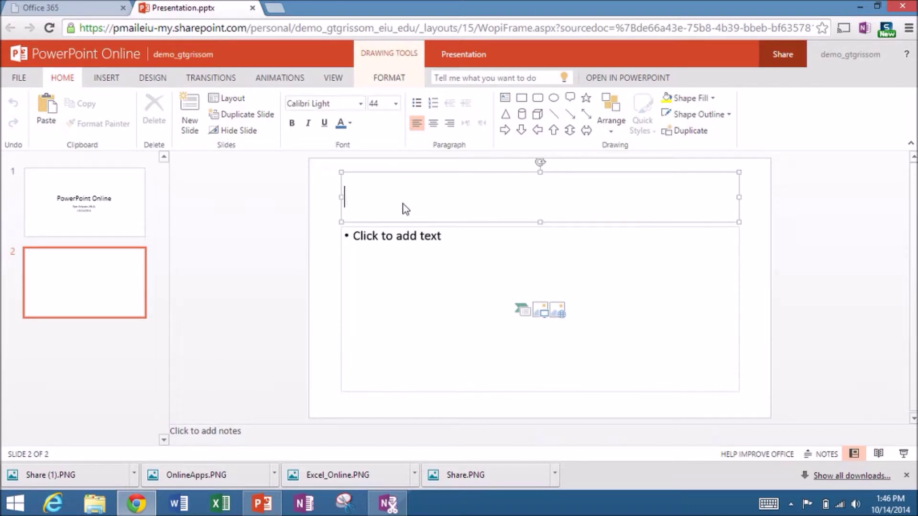
Title slide 2 'Office 365 Online Apps' and list PowerPoint Online, Excel Online, Word Online, OneNote as bullets.
type("Office ")
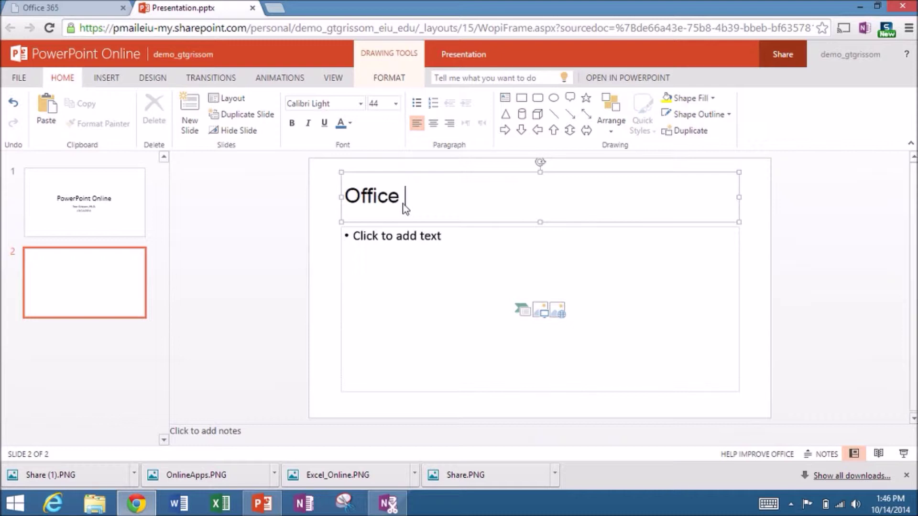
type("365 O")
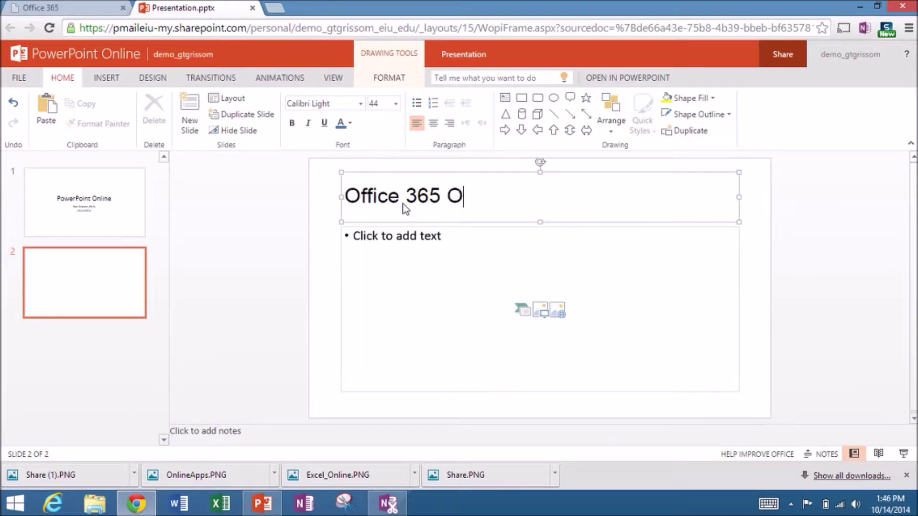
type("nline Apps")
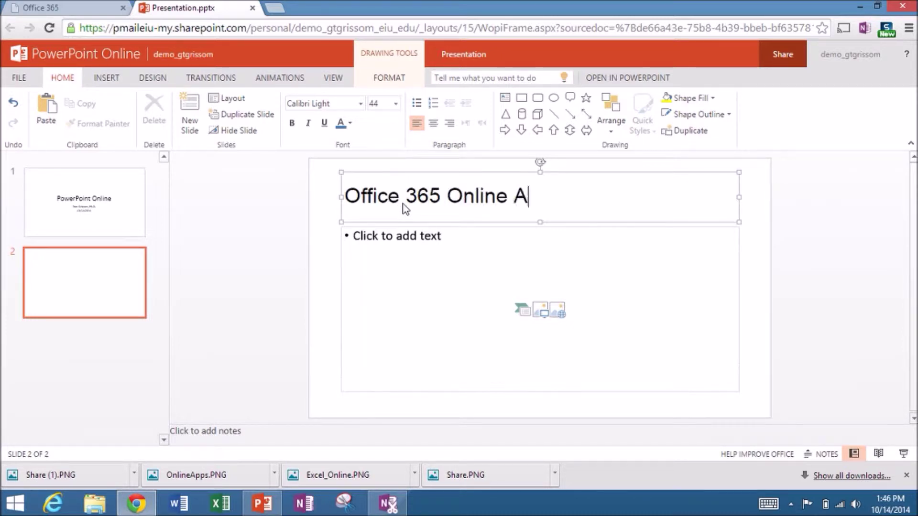
left_click(404, 244)
type("Po")
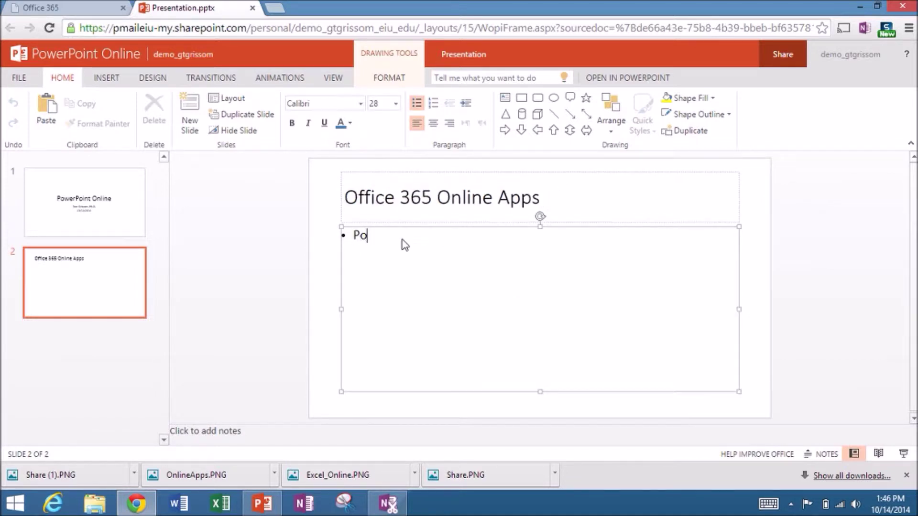
type("werPoint Online")
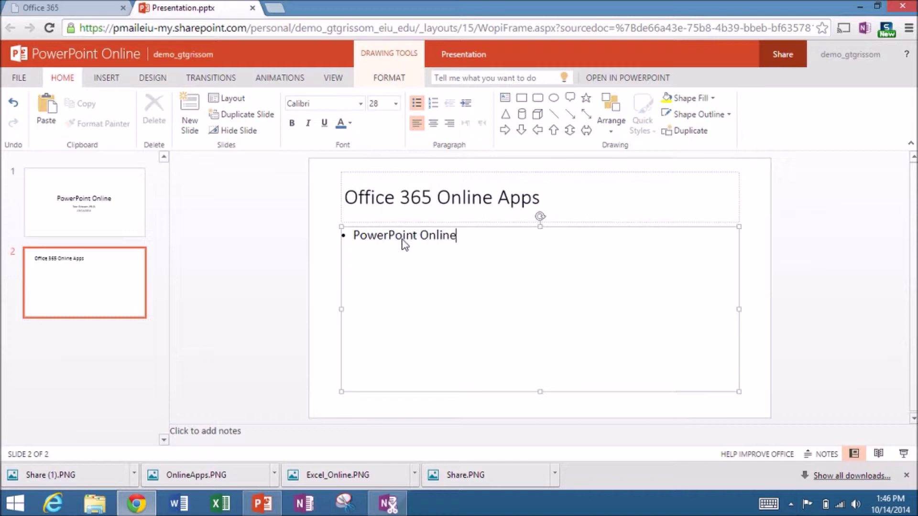
key("Return")
type("Excel Online Word O")
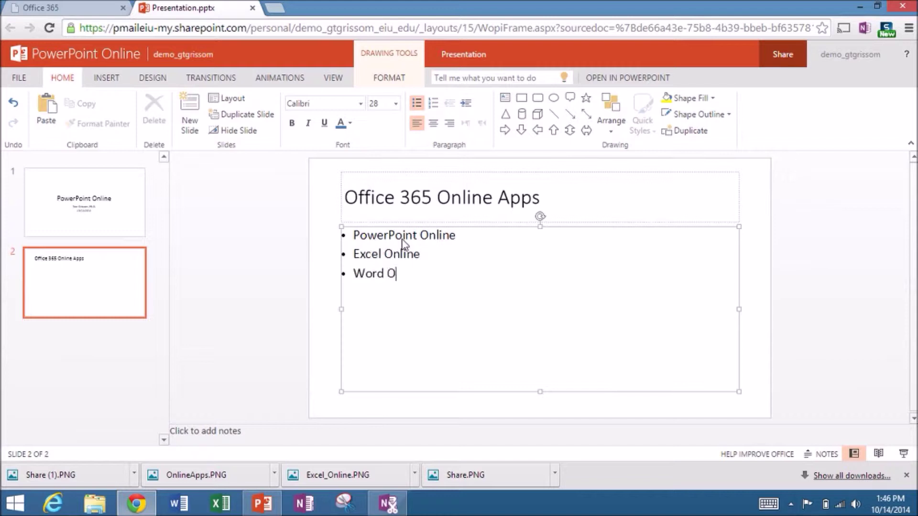
type("nline")
key("Return")
type("OnewNo")
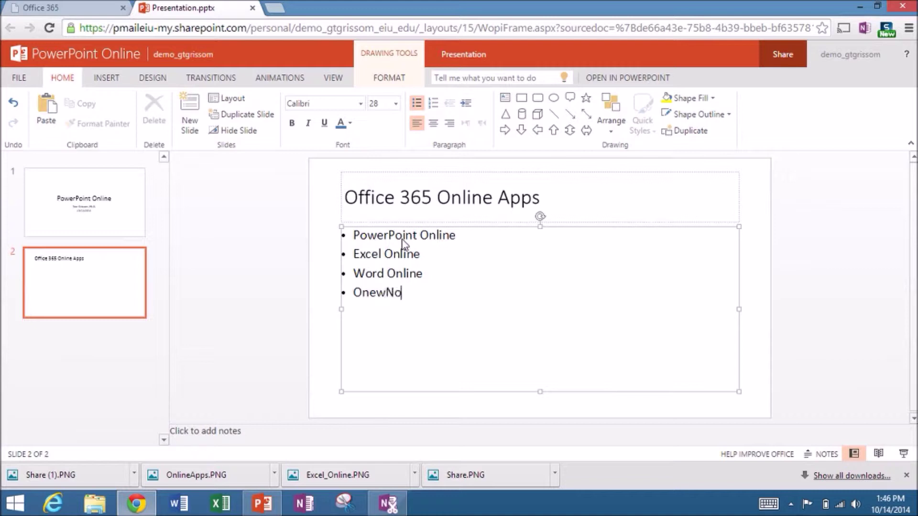
key("BackSpace")
key("BackSpace")
key("BackSpace")
key("BackSpace")
key("BackSpace")
type("Note")
left_click(474, 195)
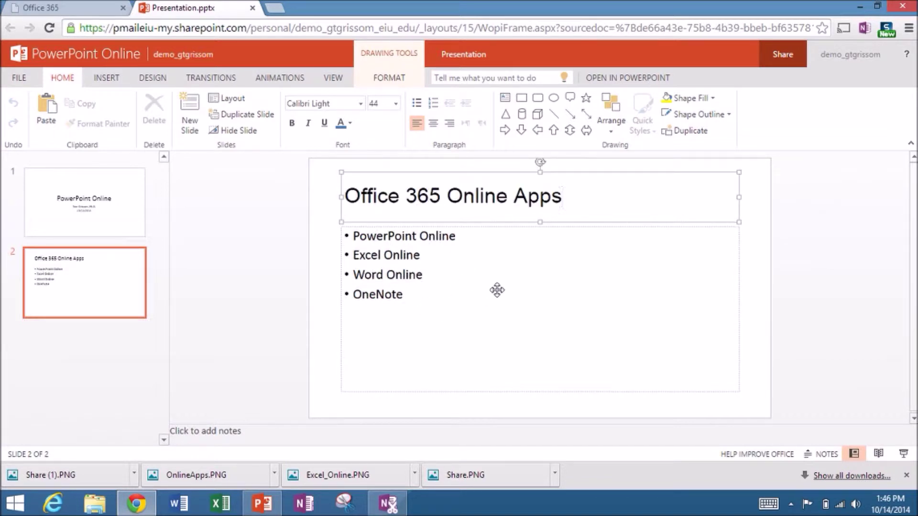
Insert the OnlineApps picture from the Pictures folder onto slide 2.
left_click(106, 79)
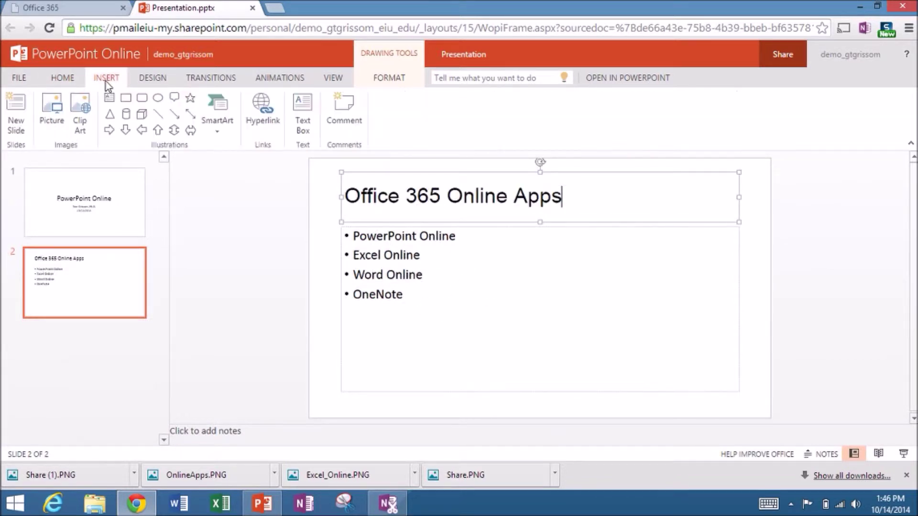
left_click(53, 110)
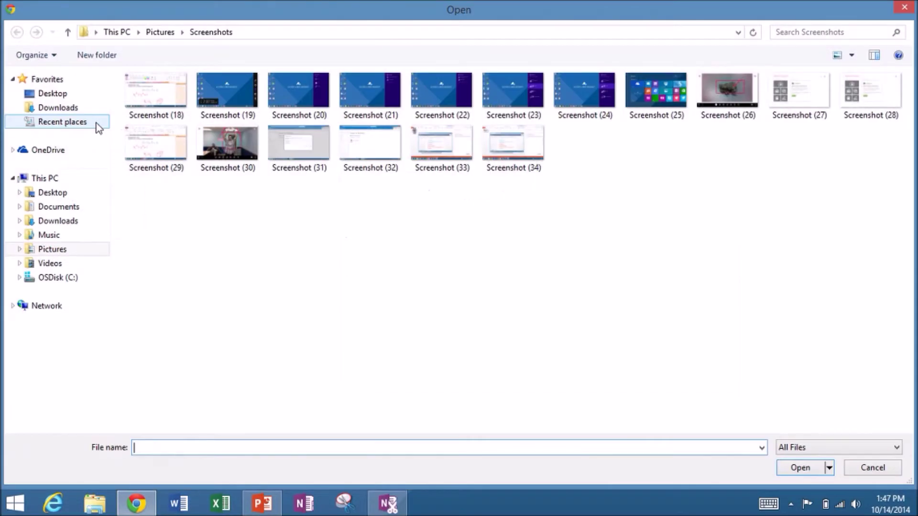
left_click(53, 251)
left_click(319, 281)
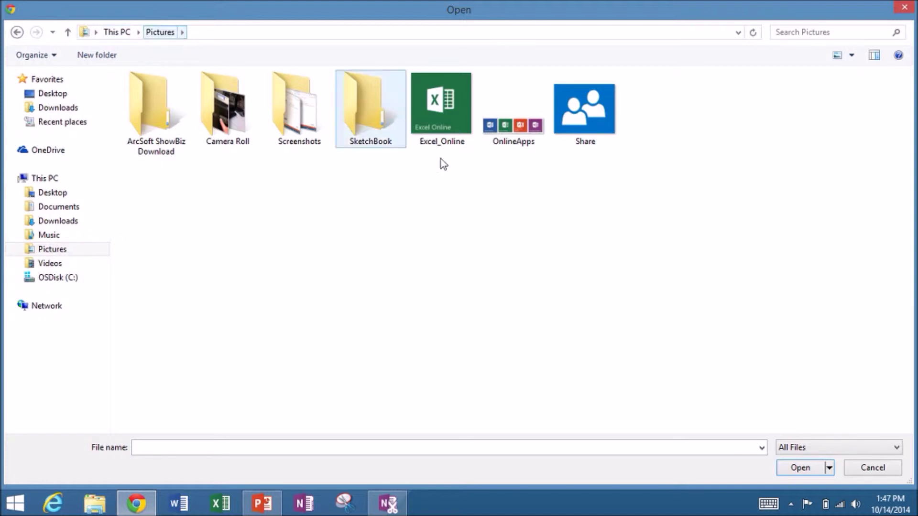
left_click(514, 130)
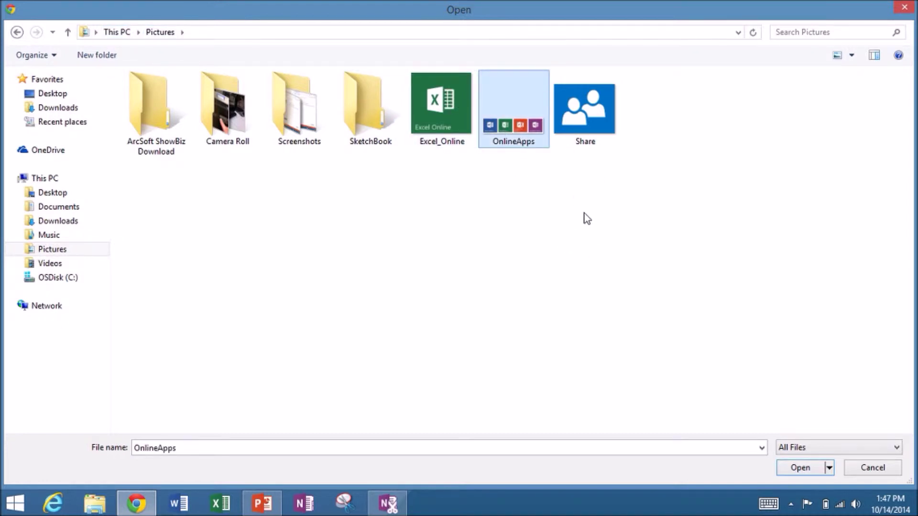
left_click(797, 468)
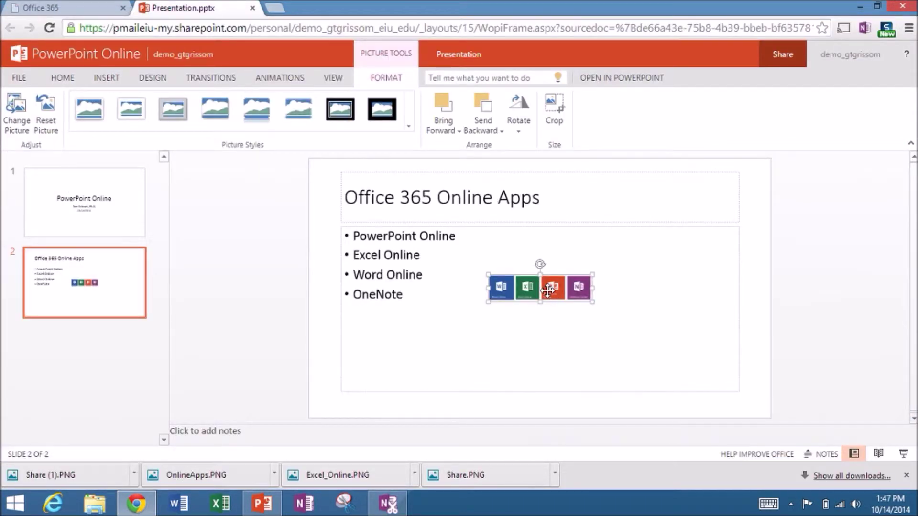
Enlarge the app-icons picture and move it to the right of the bullets.
left_click_drag(547, 290, 645, 325)
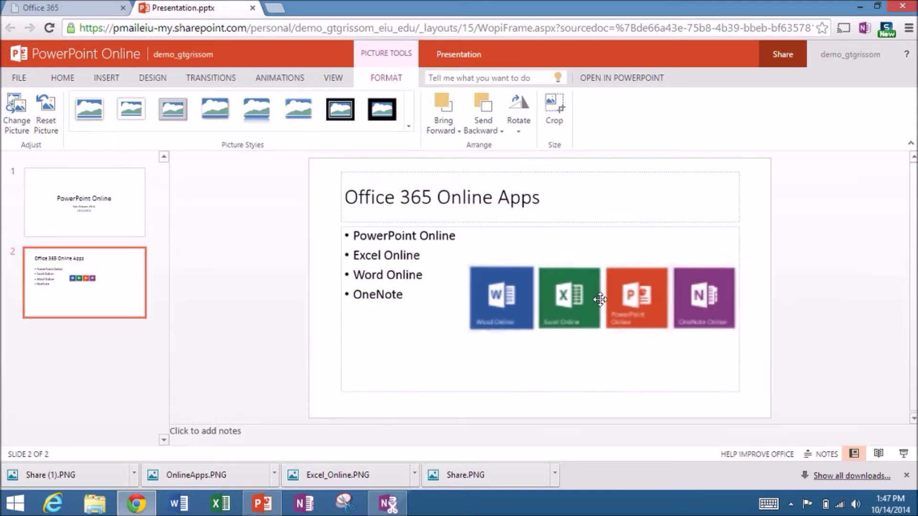
left_click_drag(599, 299, 579, 306)
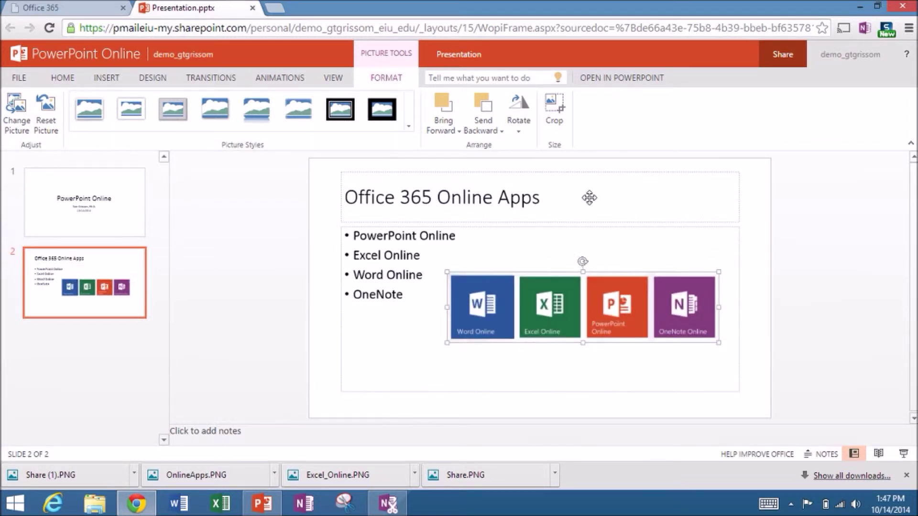
left_click(457, 197)
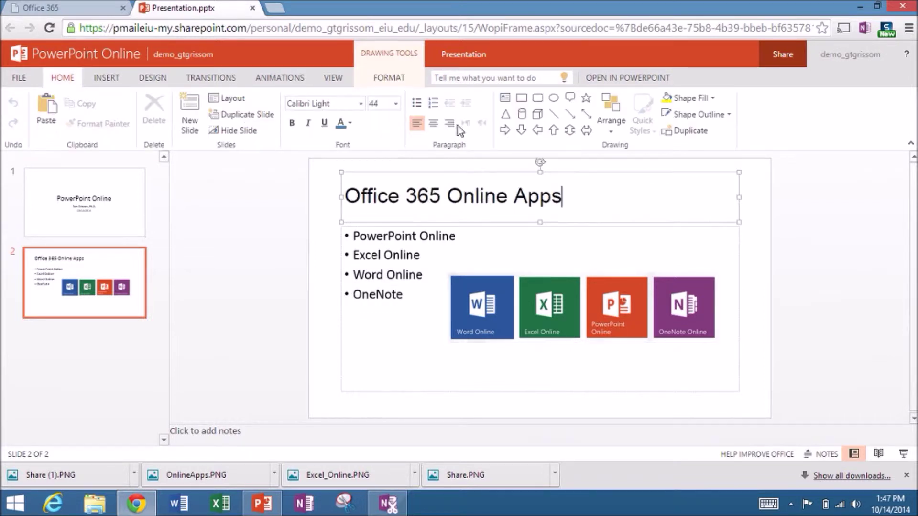
left_click(464, 55)
Rename the file to 'PowerPoint Online Presentation 10142014'.
left_click(462, 55)
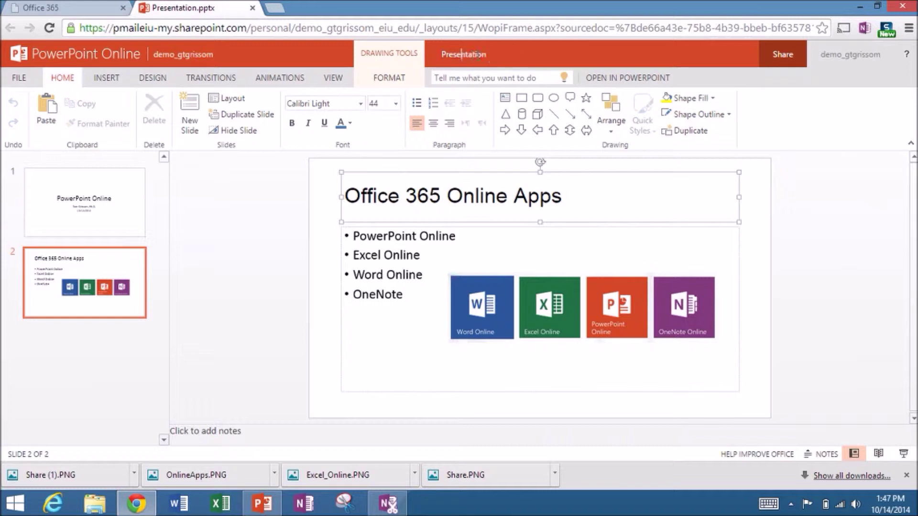
left_click(406, 62)
mouse_move(2, 2)
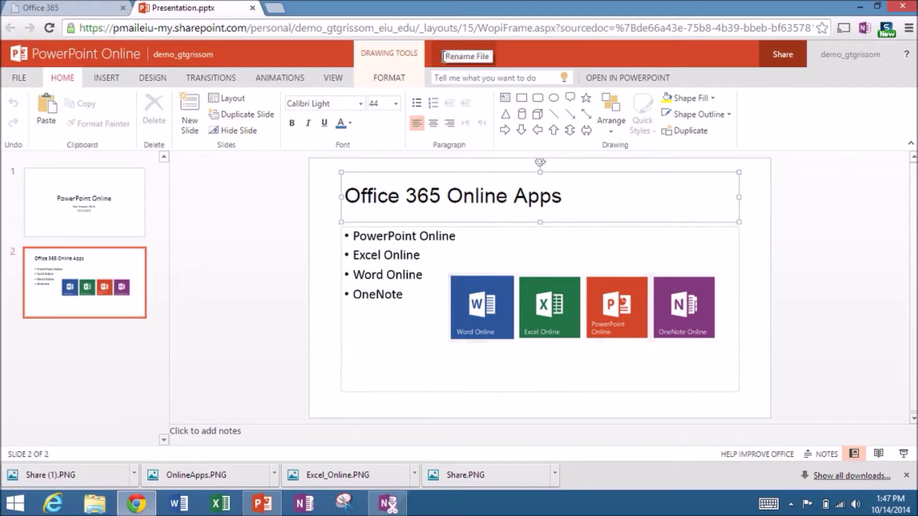
left_click_drag(442, 54, 478, 53)
left_click(479, 53)
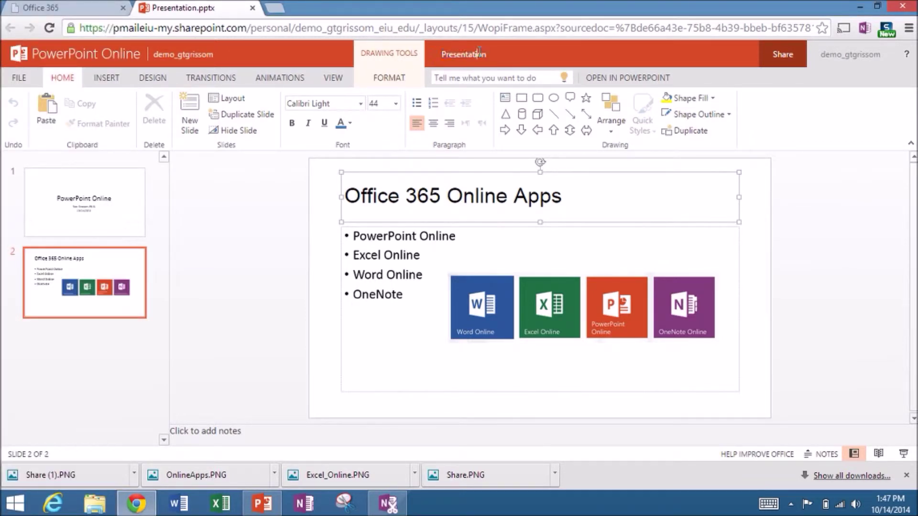
key("BackSpace")
key("BackSpace")
key("BackSpace")
key("BackSpace")
key("BackSpace")
key("BackSpace")
key("BackSpace")
key("BackSpace")
key("BackSpace")
key("BackSpace")
type("owerPoint Online Presentation 10142")
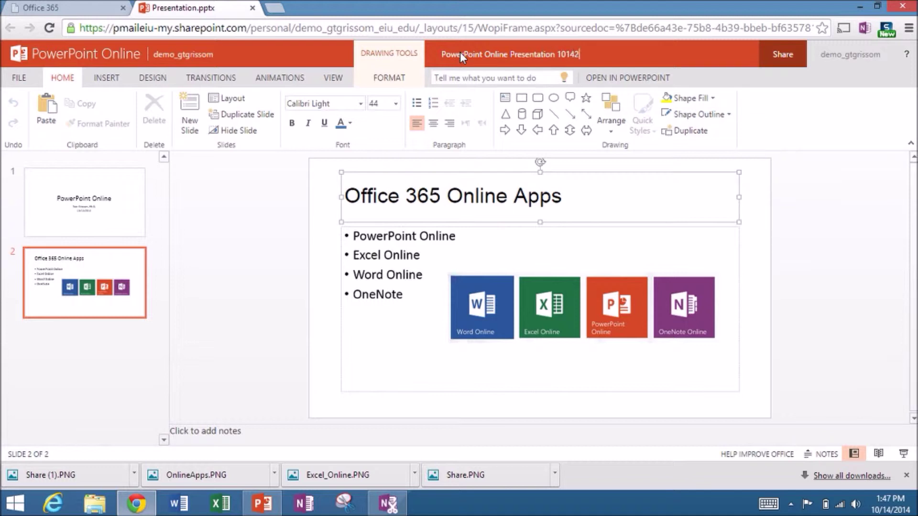
type("014")
left_click(413, 326)
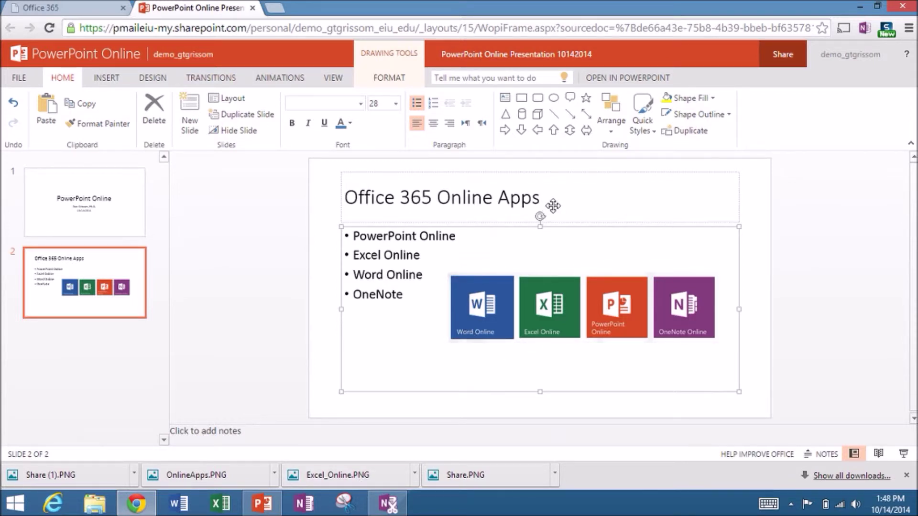
left_click(101, 216)
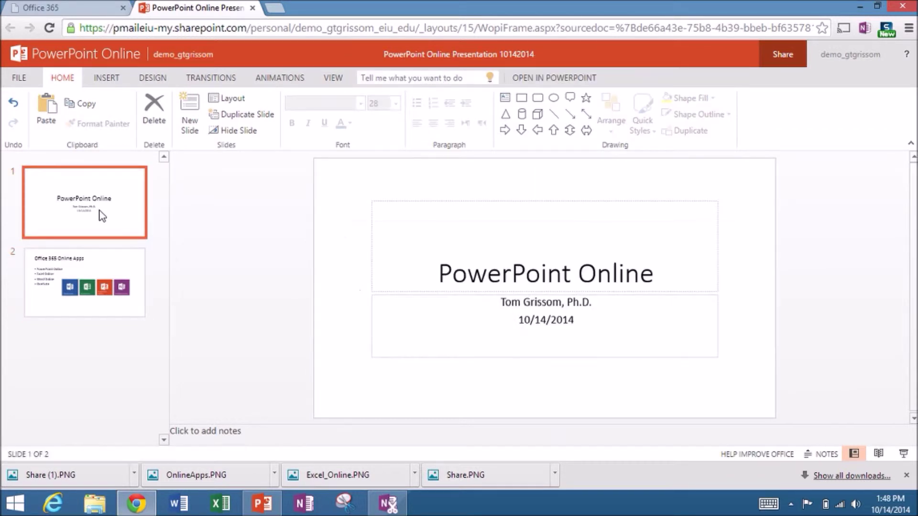
Look over the apps slide, then go back to the title slide.
left_click(104, 290)
left_click(97, 205)
left_click(334, 78)
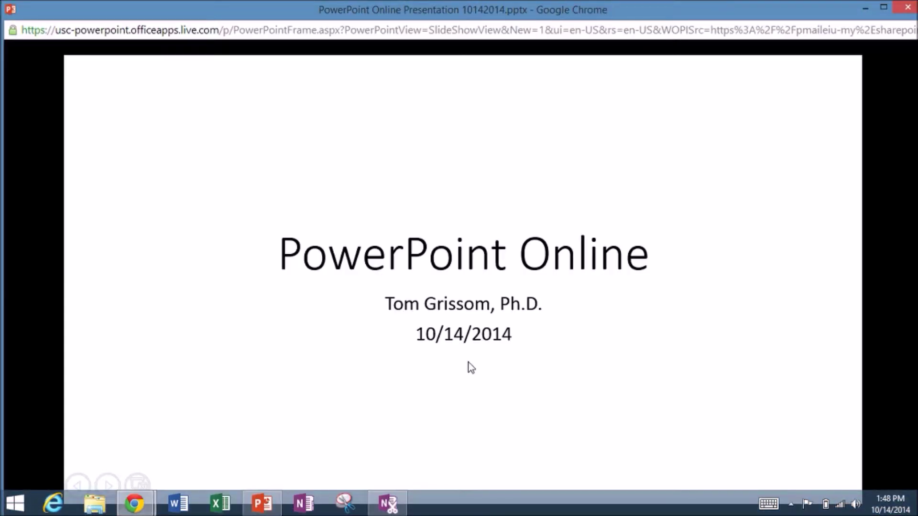
left_click(511, 414)
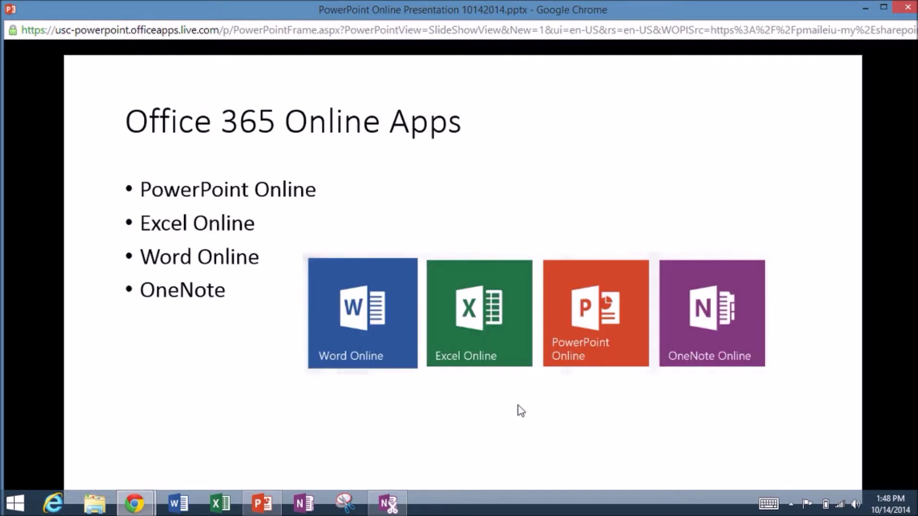
left_click(521, 410)
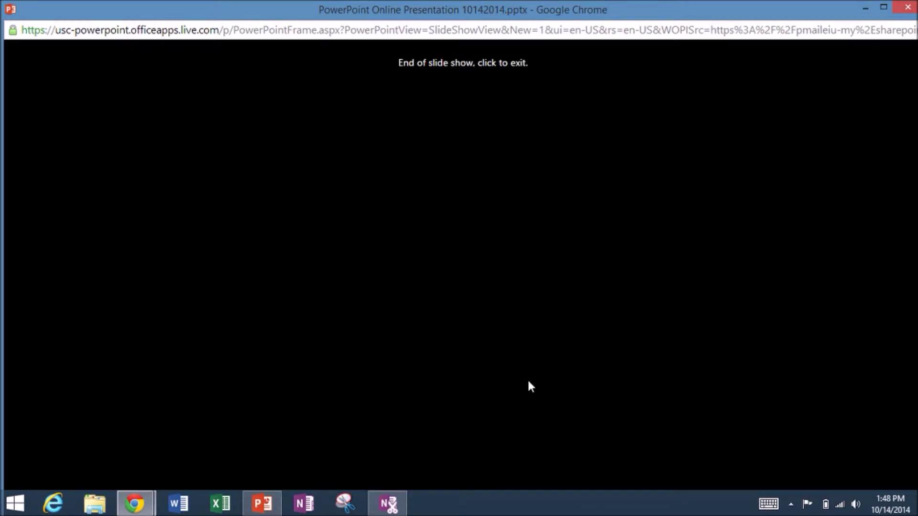
left_click(528, 382)
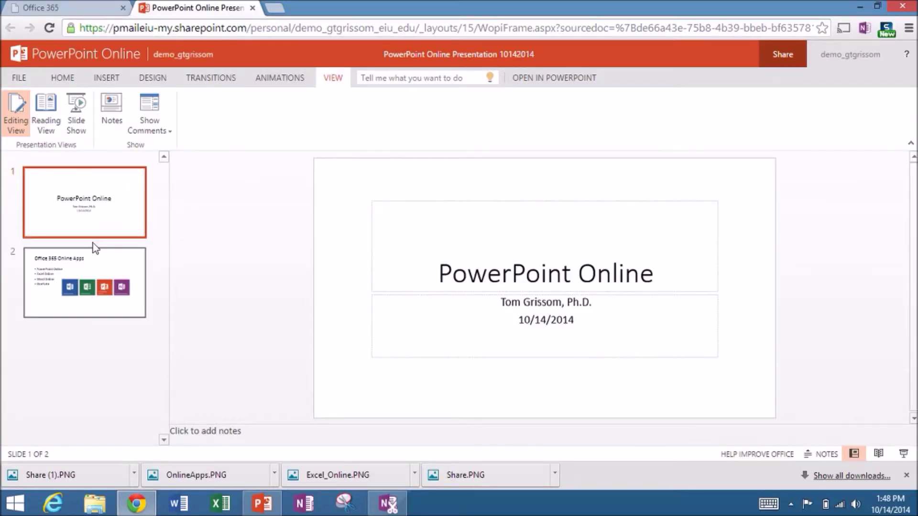
Apply the purple Ion Boardroom theme and check both slides in it.
left_click(149, 78)
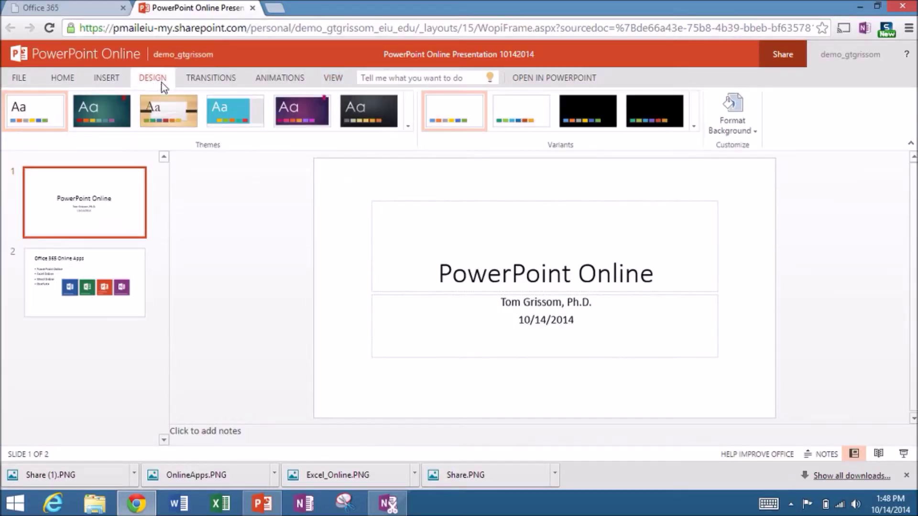
left_click(304, 107)
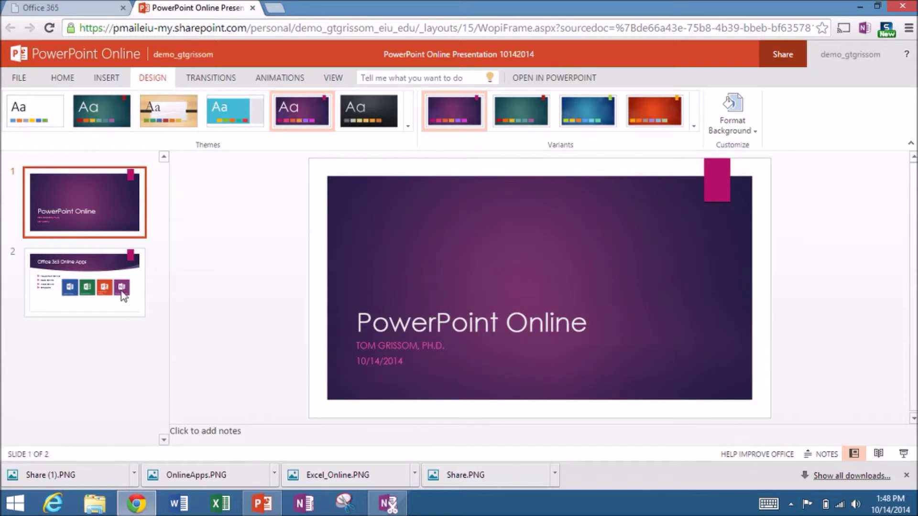
left_click(124, 296)
left_click(97, 206)
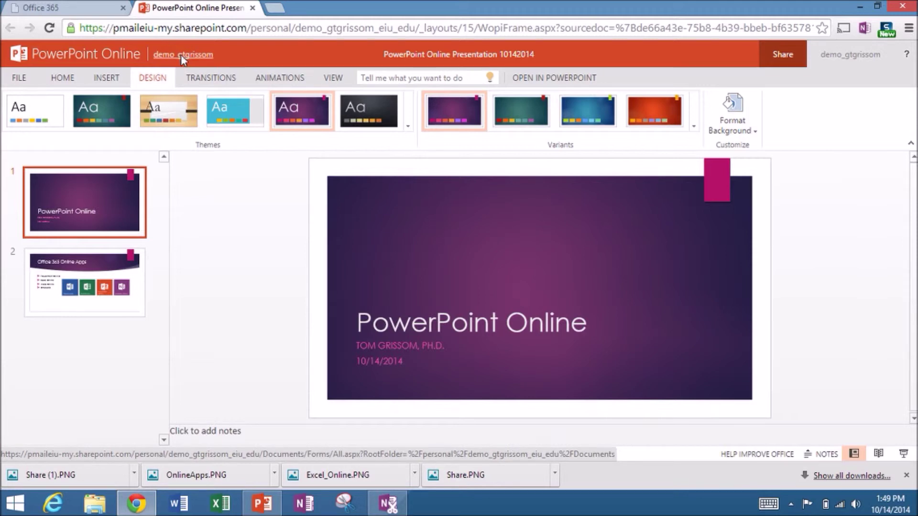
left_click(181, 55)
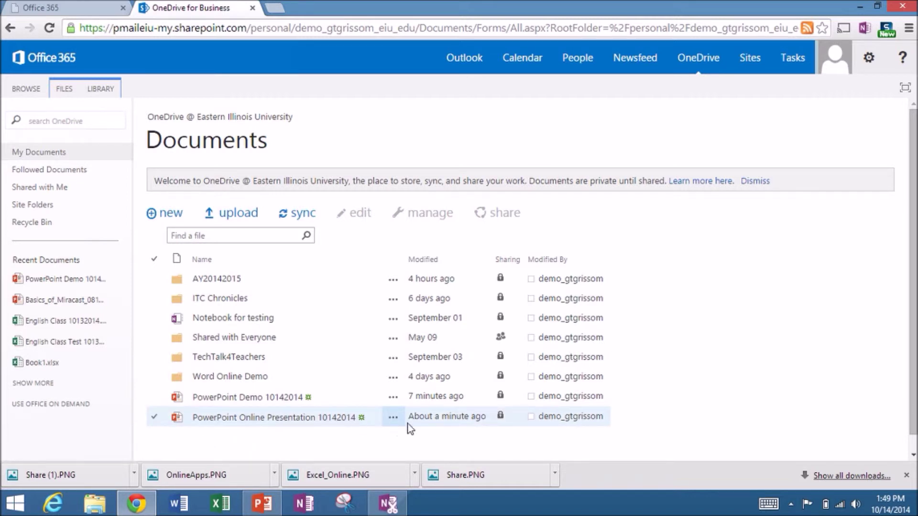
Drag PowerPoint Online Presentation 10142014 into AY20142015, then open Basics_of_Miracast_08162014 from that folder.
left_click(238, 423)
left_click_drag(235, 421, 213, 279)
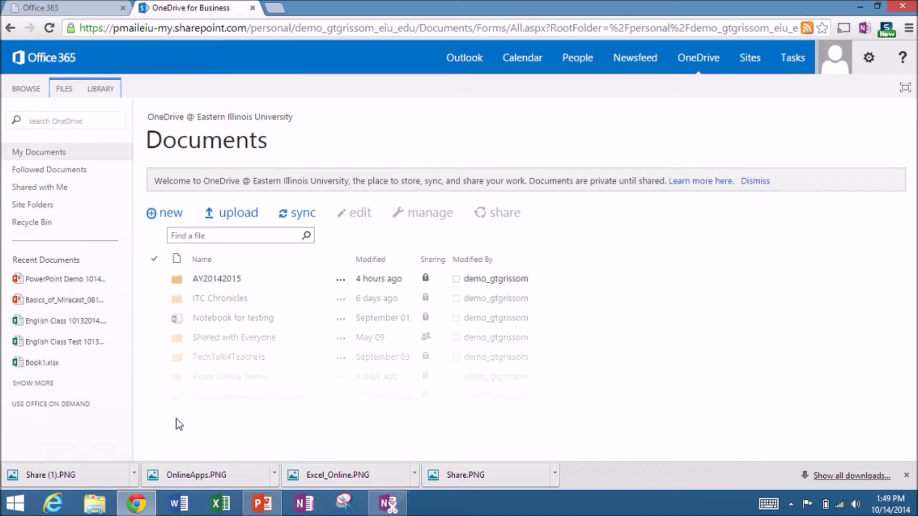
left_click(210, 281)
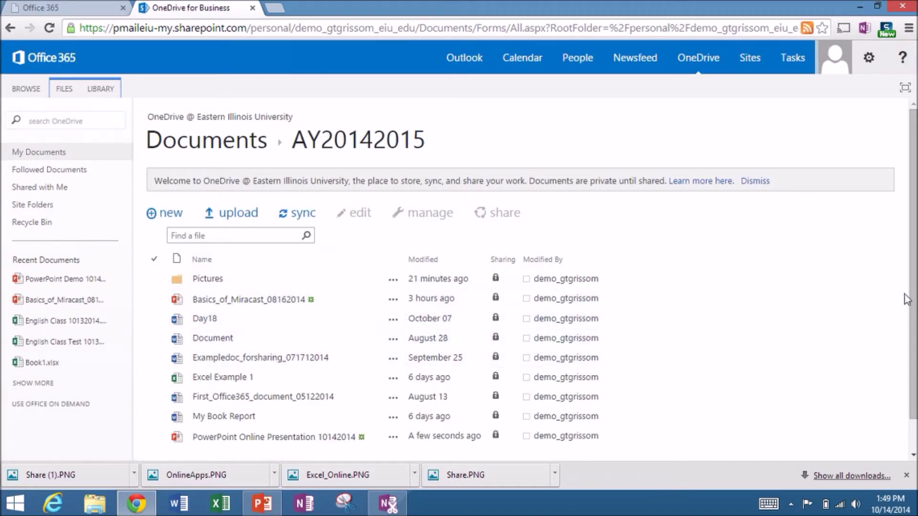
scroll(913, 293, "down", 2)
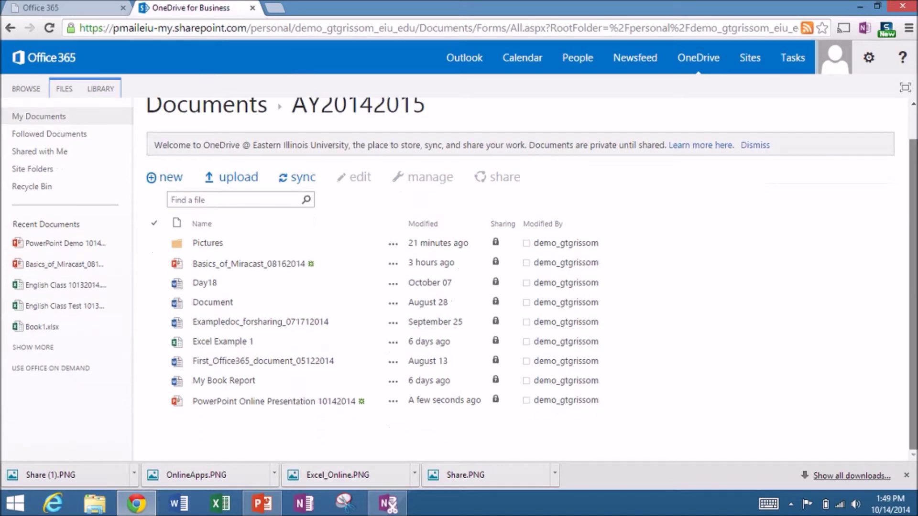
left_click(243, 266)
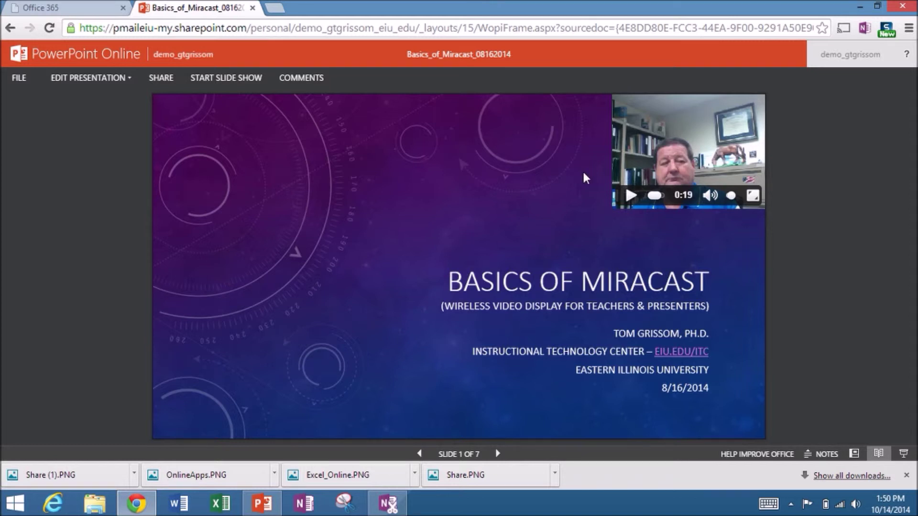
Play and pause the title-slide video, then go to 'What is Miracast?' and reveal its first bullet.
left_click(630, 195)
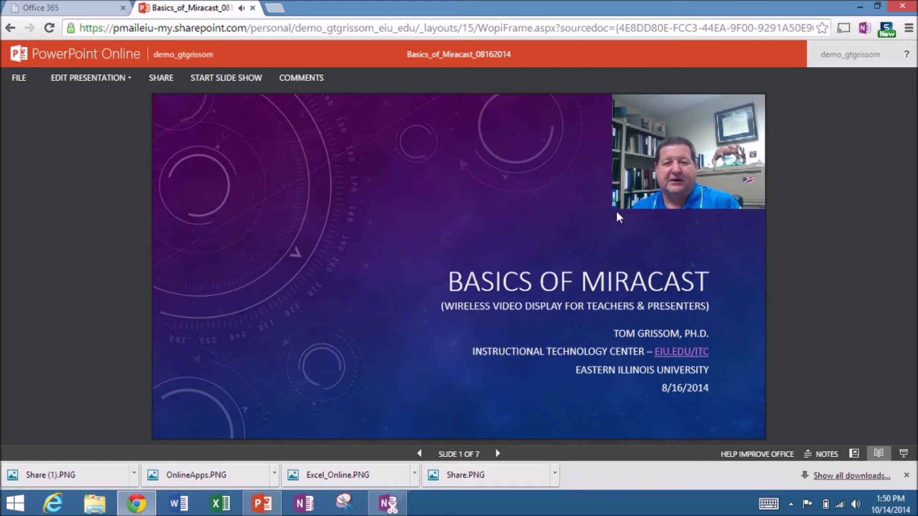
left_click(632, 198)
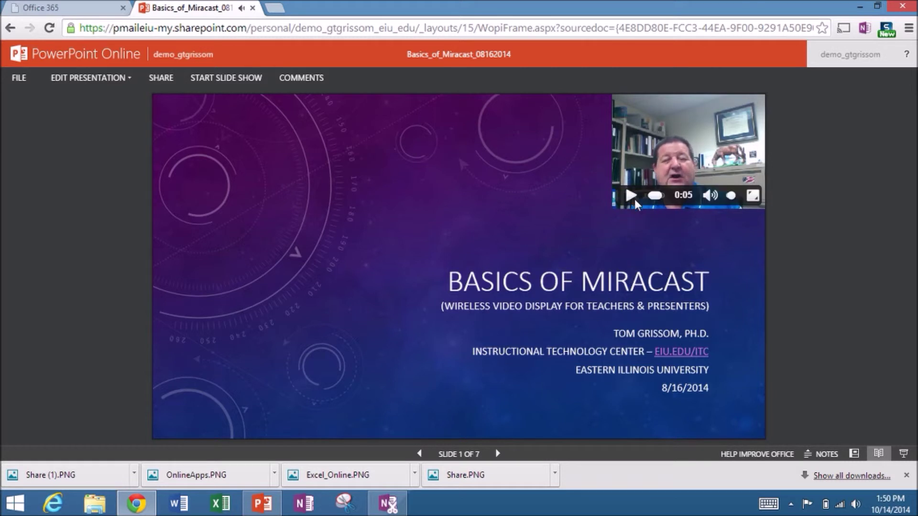
left_click(498, 453)
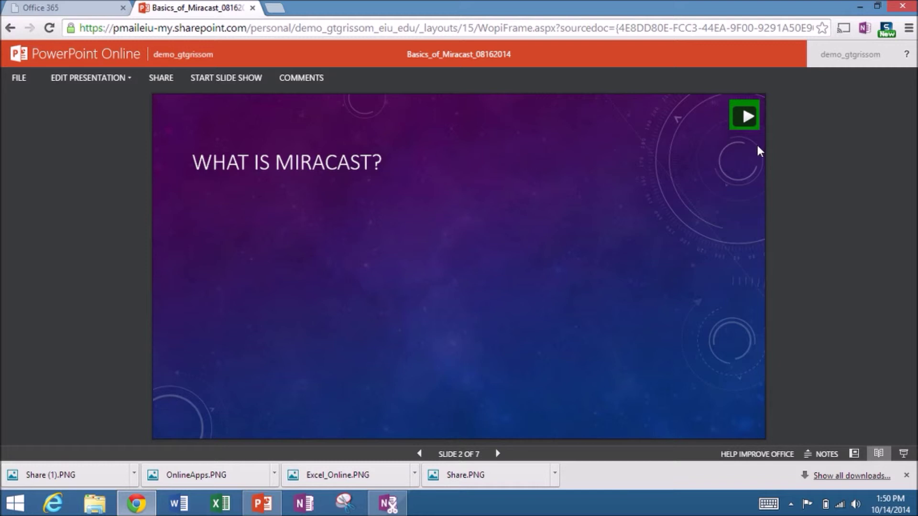
left_click(443, 332)
Reveal the remaining bullets and advance through Receivers, Benefits for Teachers and video demo to the poll slide.
left_click(444, 327)
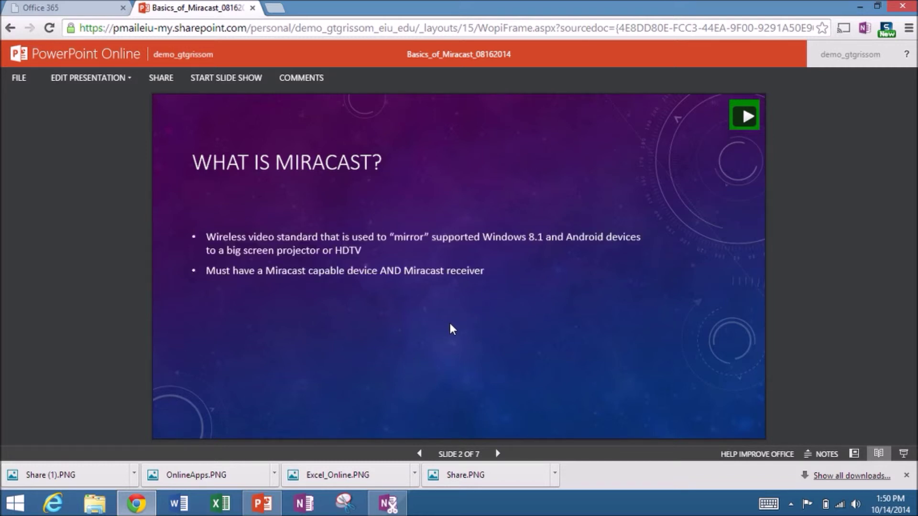
left_click(452, 329)
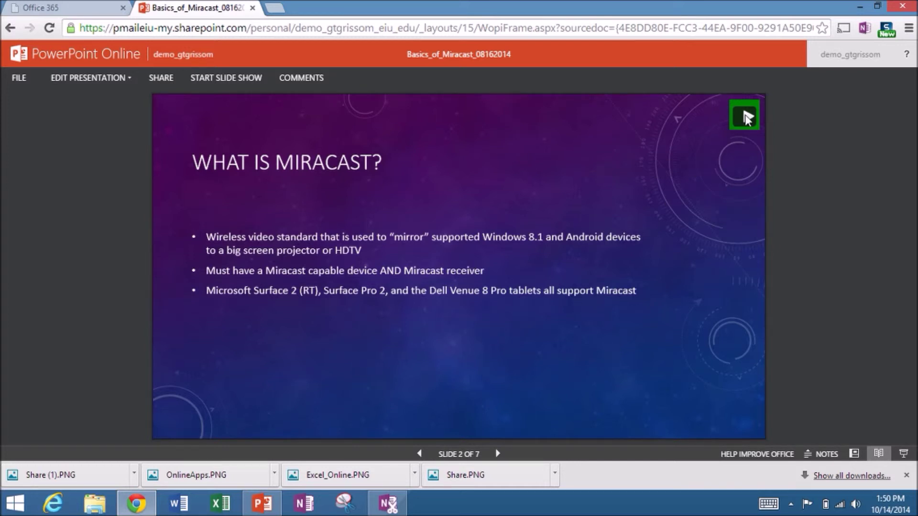
left_click(497, 453)
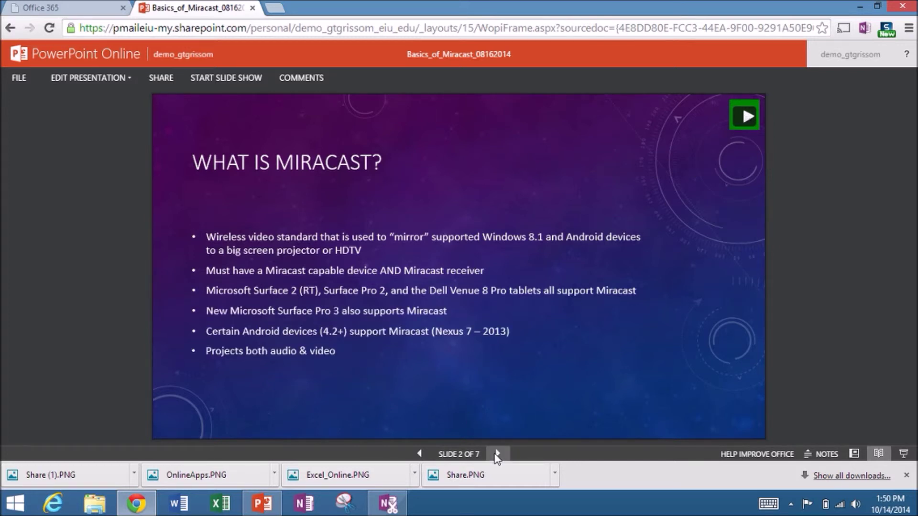
left_click(497, 453)
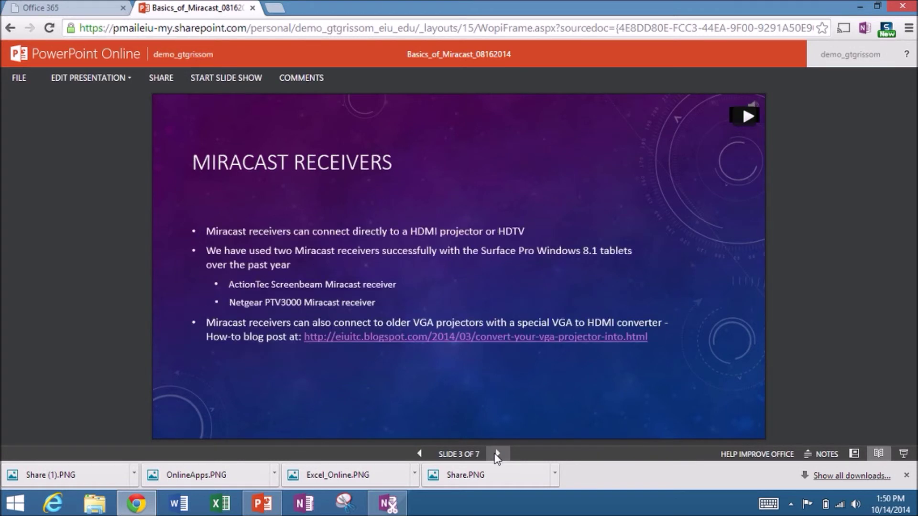
left_click(498, 454)
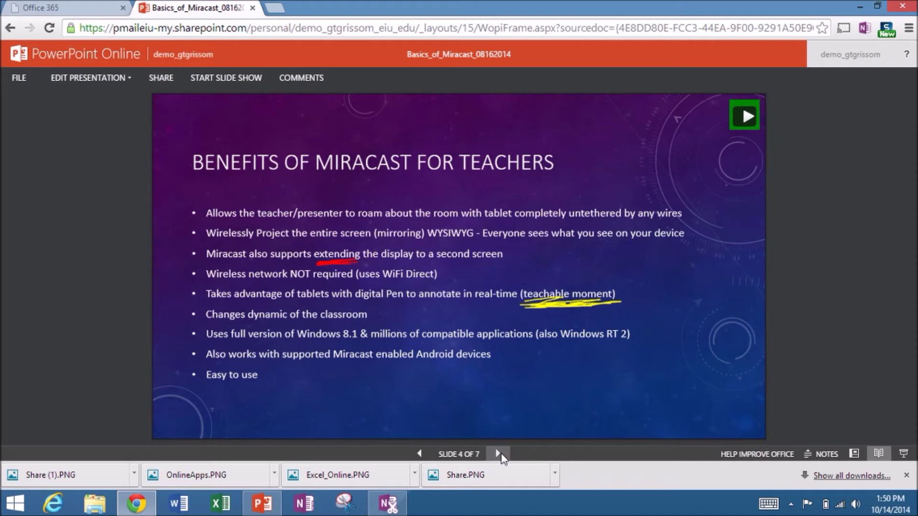
left_click(497, 454)
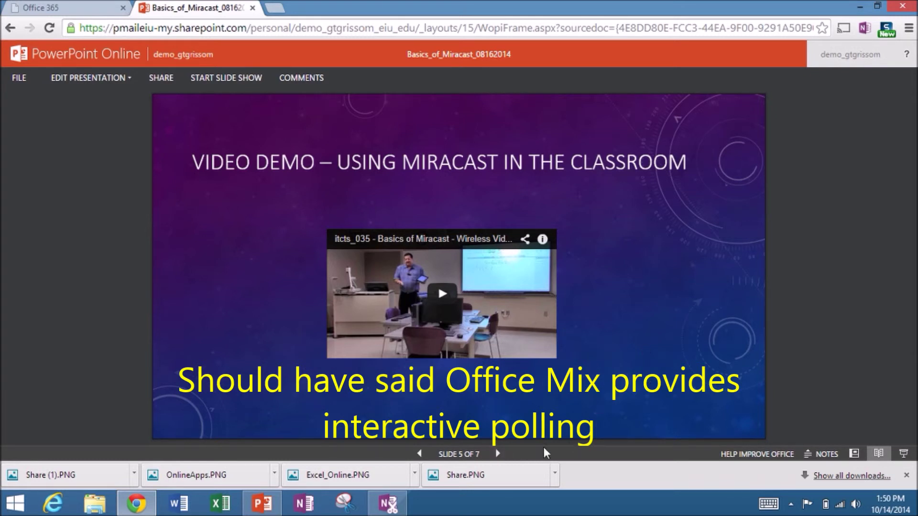
left_click(497, 454)
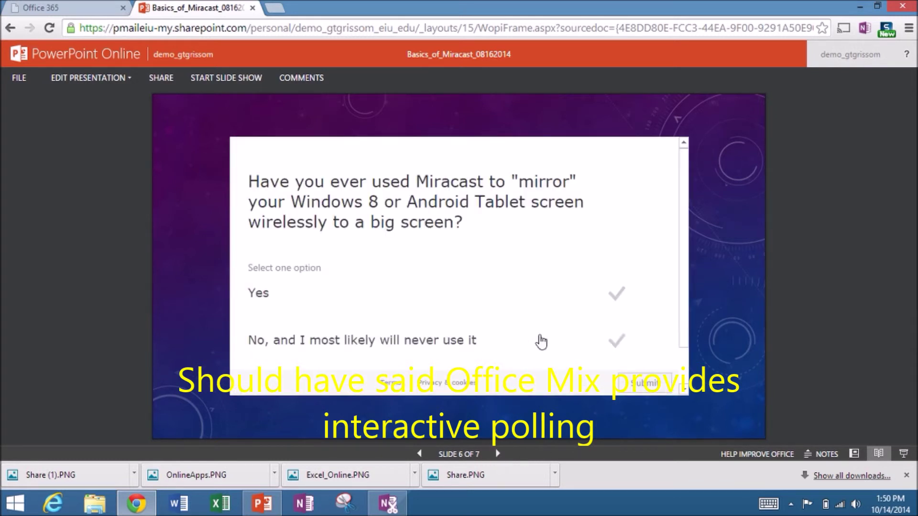
Submit Yes as the poll answer and move on to the Contact Information slide.
left_click(616, 300)
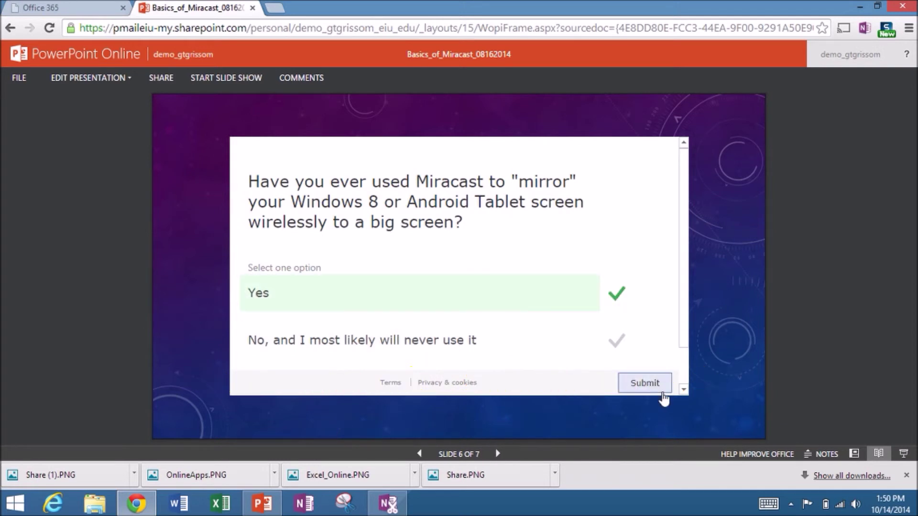
left_click(655, 388)
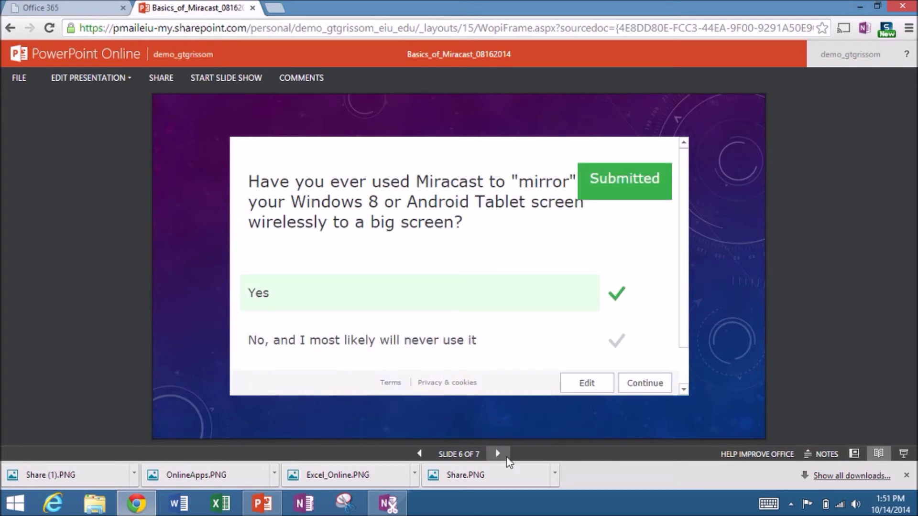
left_click(499, 456)
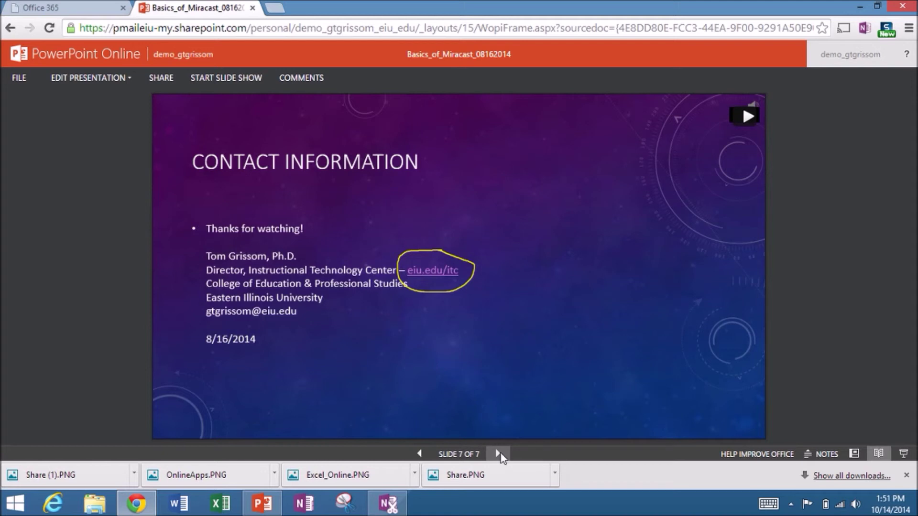
Return to the OneDrive AY20142015 folder and open PowerPoint Online Presentation 10142014.
left_click(169, 56)
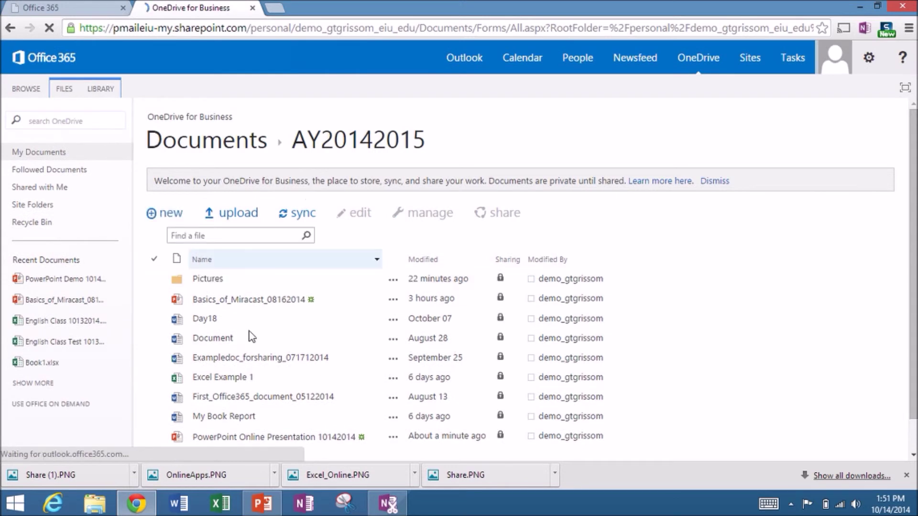
scroll(252, 337, "down", 1)
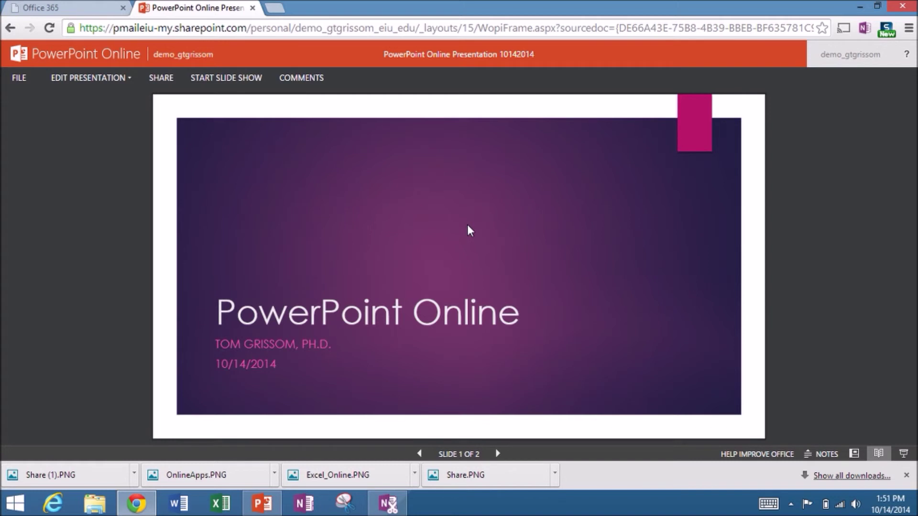
left_click(126, 77)
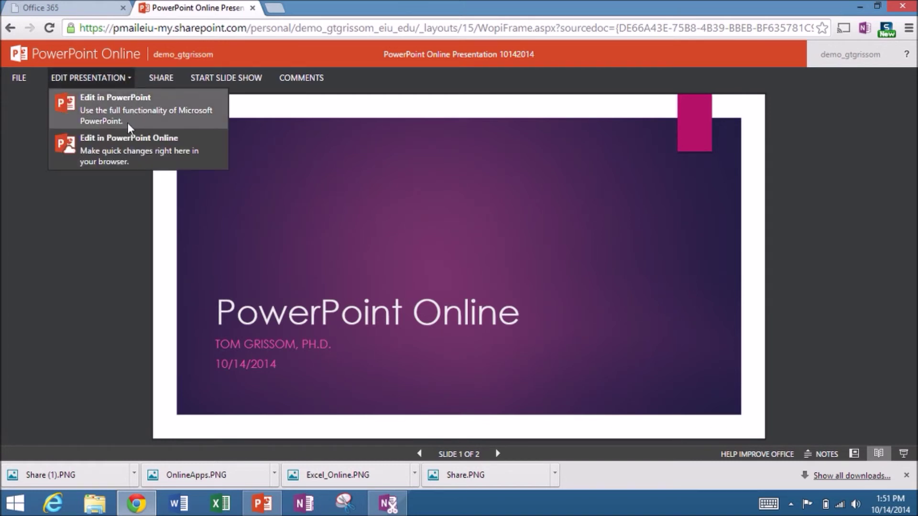
Open the presentation for editing in the browser and click into the author and date subtitle.
left_click(126, 152)
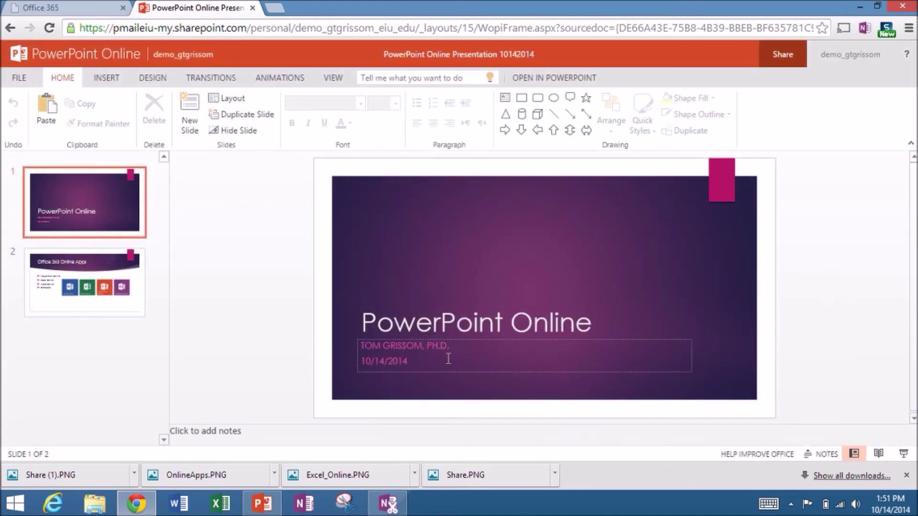
left_click(466, 352)
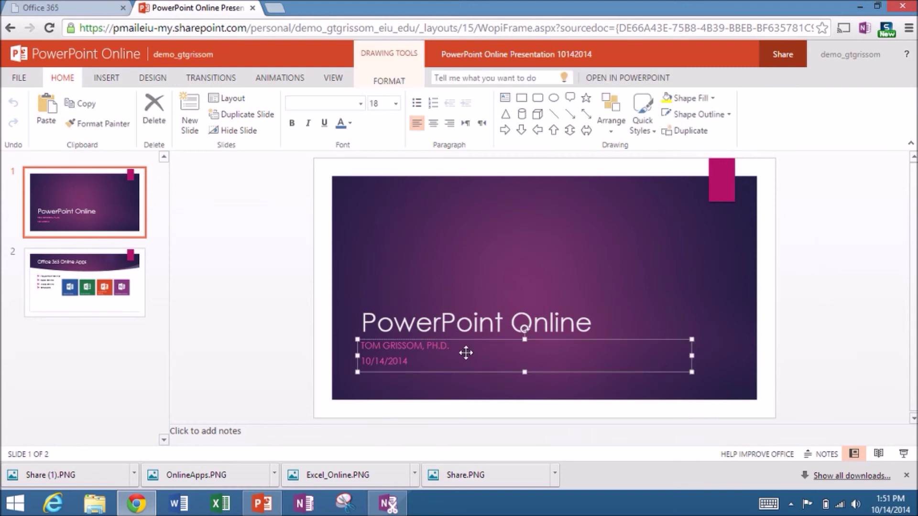
left_click(450, 363)
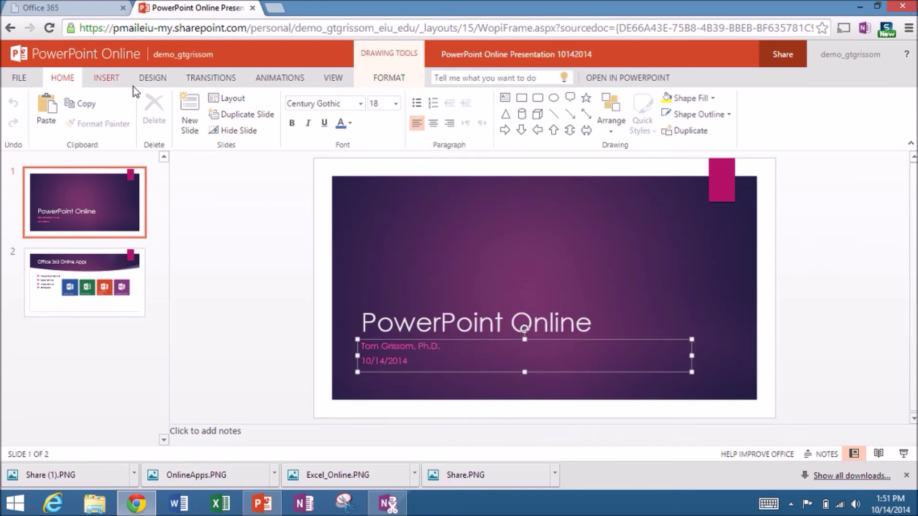
Apply the blue design theme, check both slides, then go back to the OneDrive library.
left_click(152, 78)
left_click(233, 118)
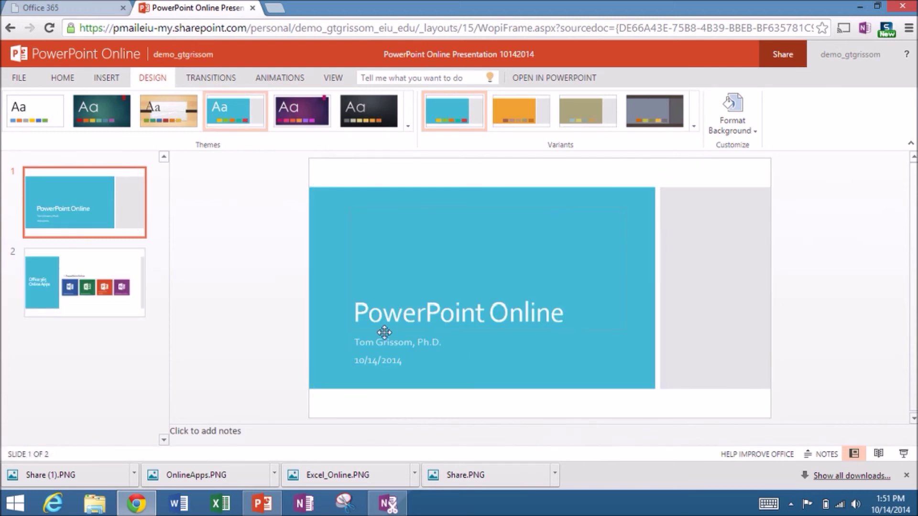
left_click(57, 287)
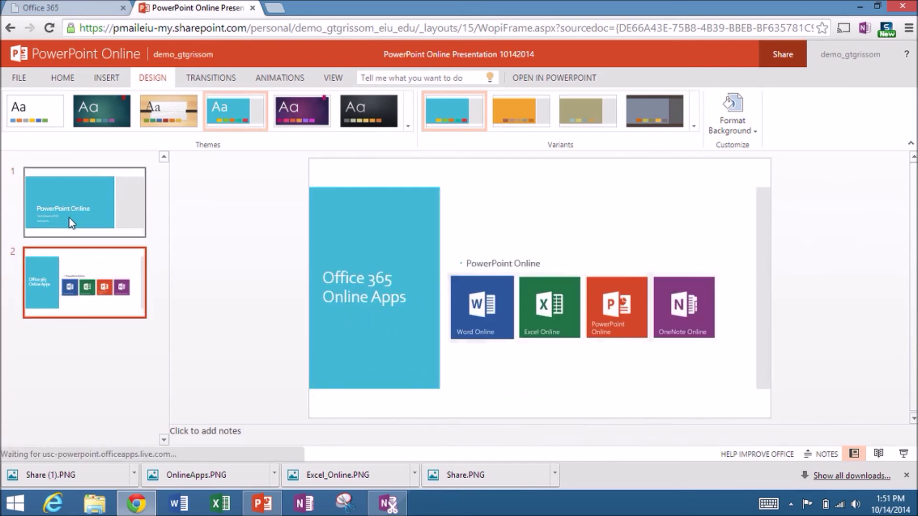
left_click(70, 216)
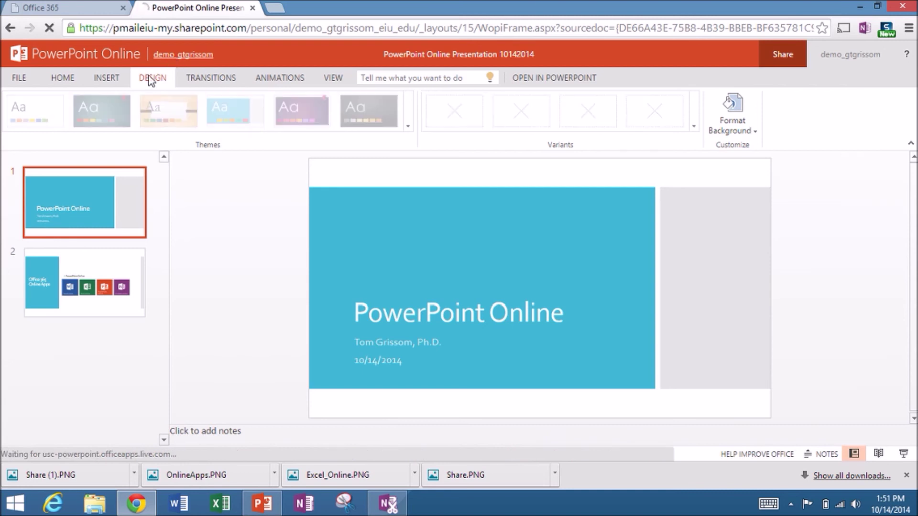
left_click(171, 57)
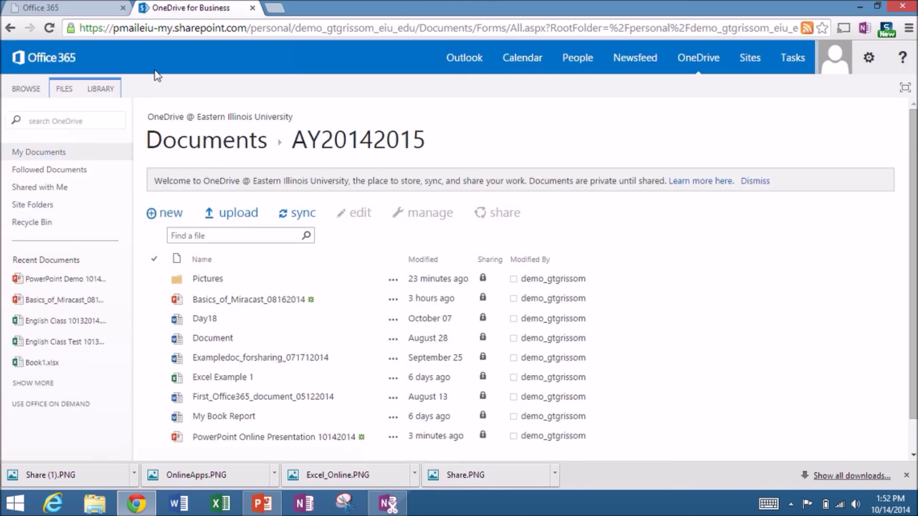
Go to the Office 365 home page using the logo at the top left.
left_click(46, 62)
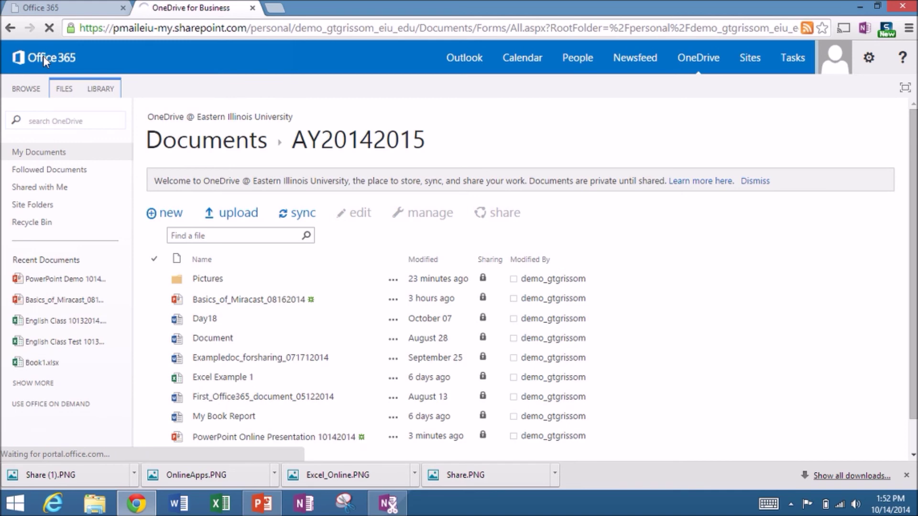